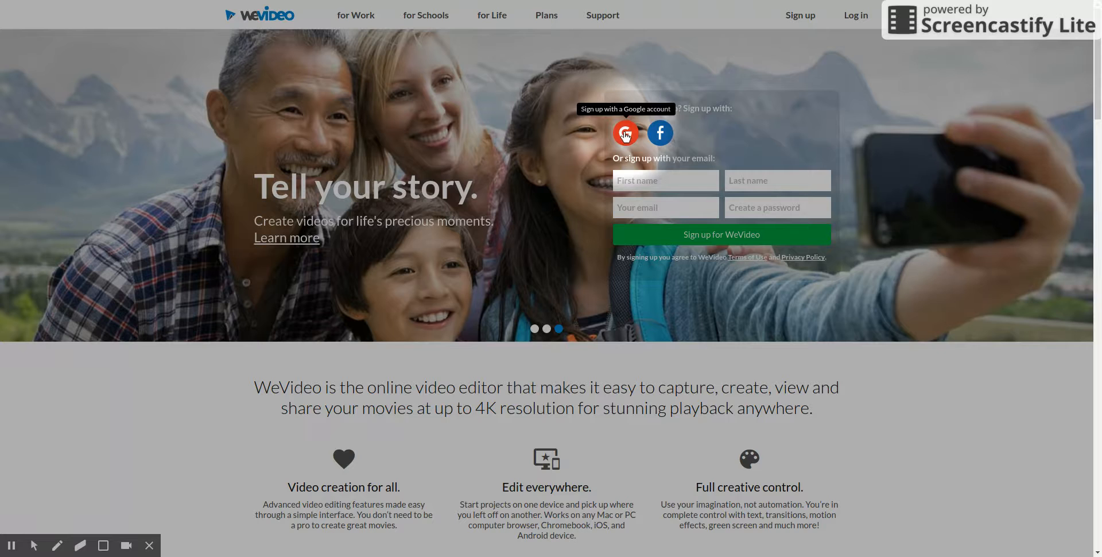
Step: Sign in with the Google account and start creating a new project rather than a video edit
{"action": "left_click", "coordinate": [624, 134]}
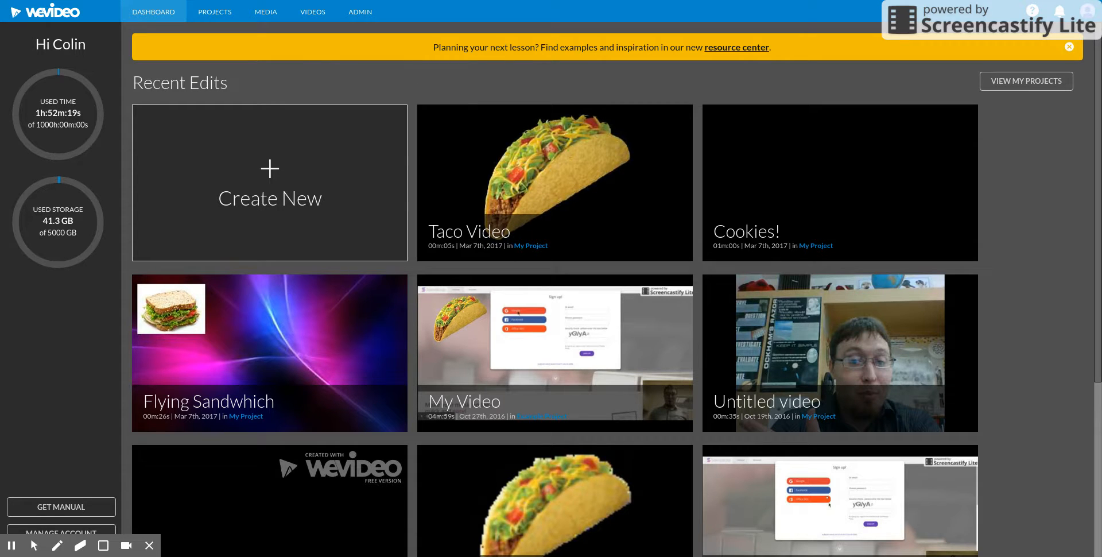
{"action": "left_click", "coordinate": [267, 173]}
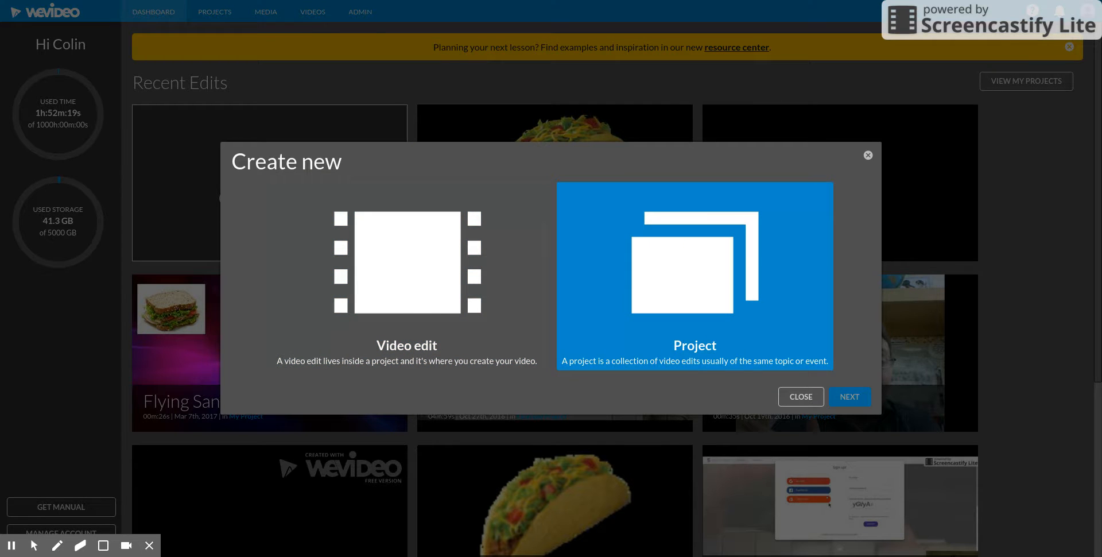
{"action": "left_click", "coordinate": [682, 256]}
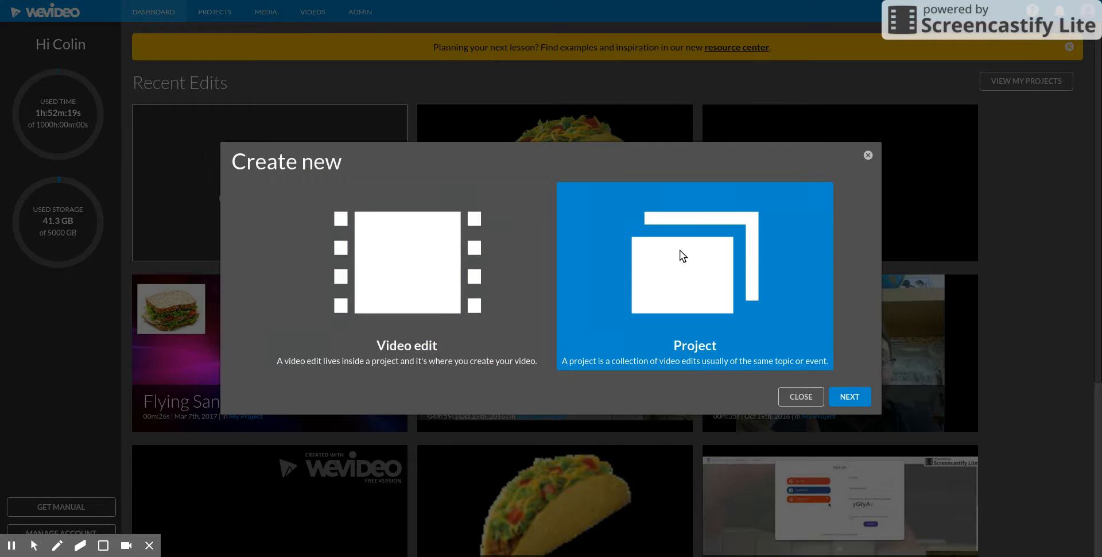
{"action": "left_click", "coordinate": [849, 396]}
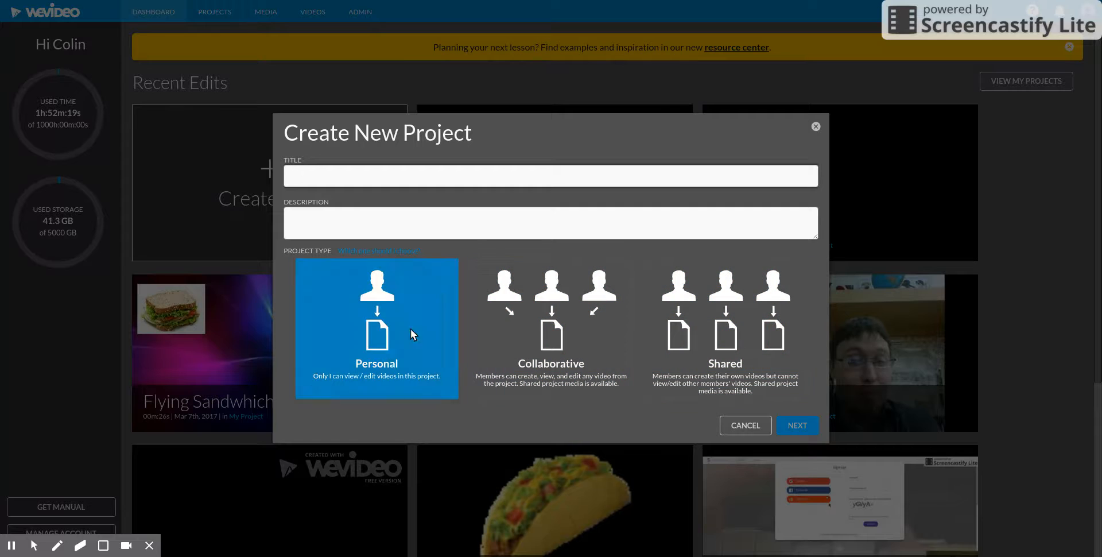
Step: Create a personal project titled "My Porject" without adding media, and open a new video in it
{"action": "left_click", "coordinate": [355, 176]}
{"action": "type", "text": "My Porject"}
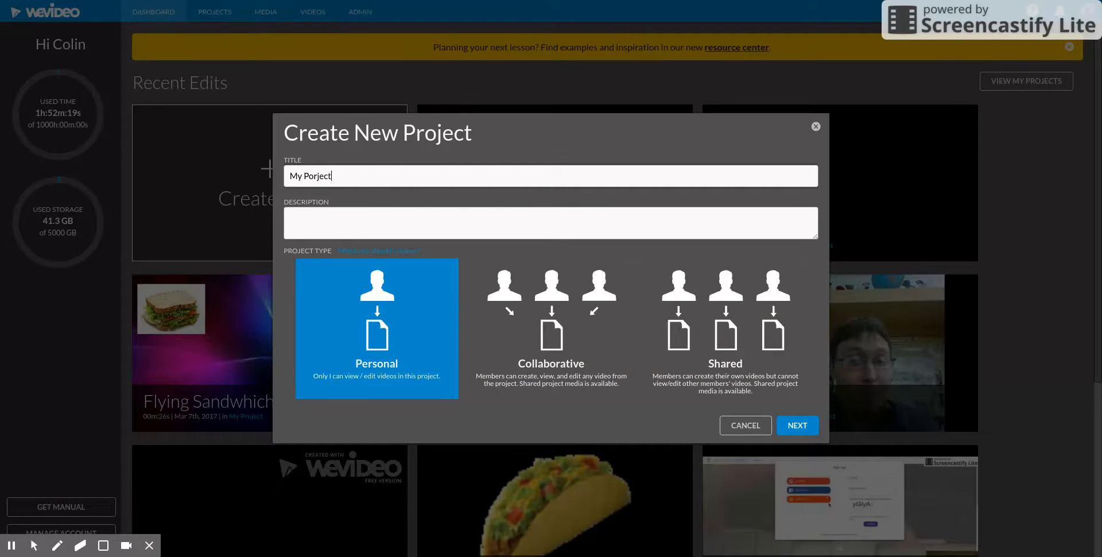
{"action": "left_click", "coordinate": [809, 428]}
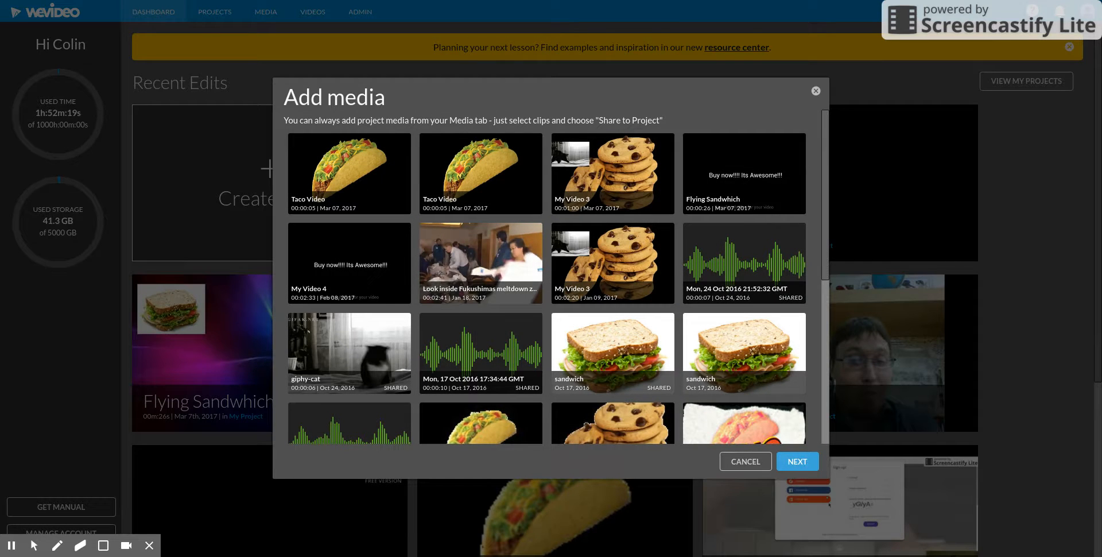
{"action": "left_click", "coordinate": [807, 463]}
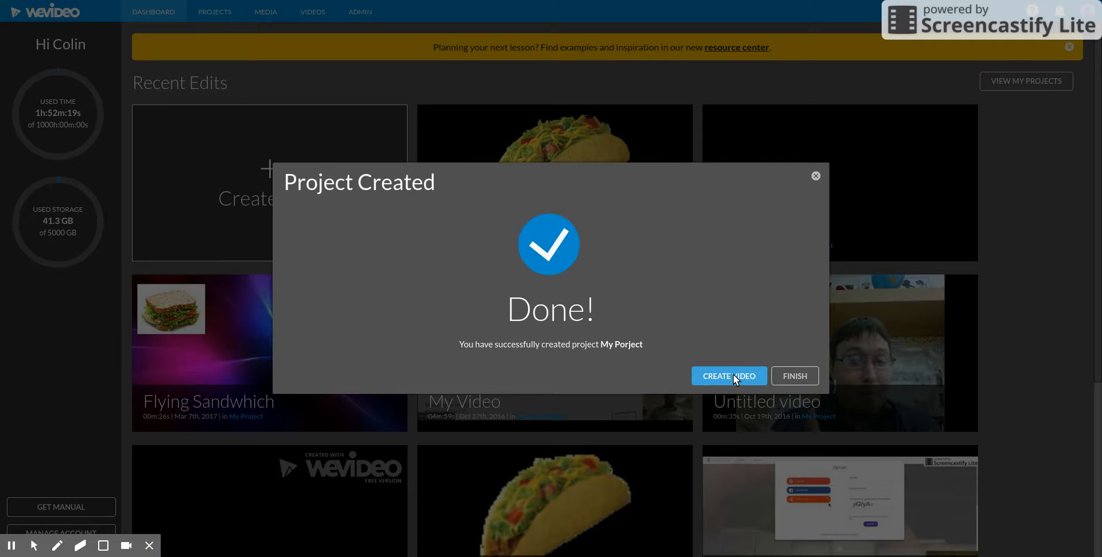
{"action": "left_click", "coordinate": [728, 377]}
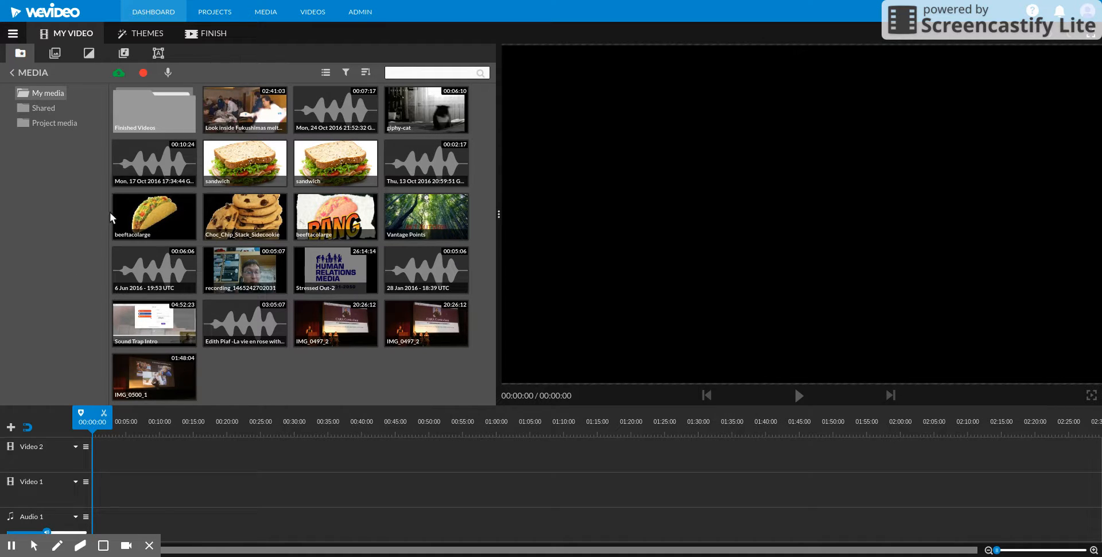
Step: Choose Timeline mode for the video editor
{"action": "mouse_move", "coordinate": [33, 546]}
{"action": "left_click", "coordinate": [11, 522]}
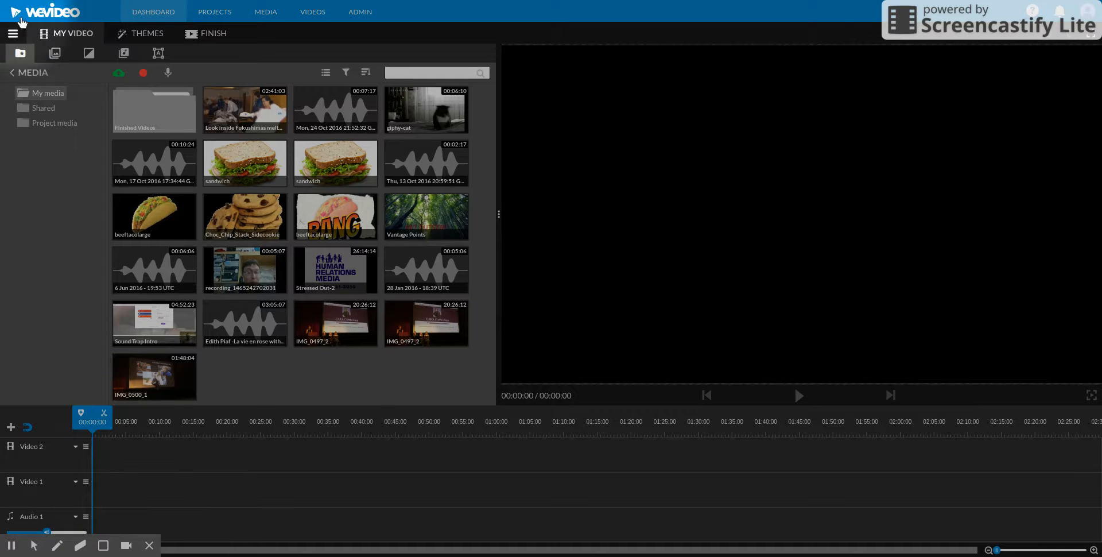
{"action": "left_click", "coordinate": [13, 34]}
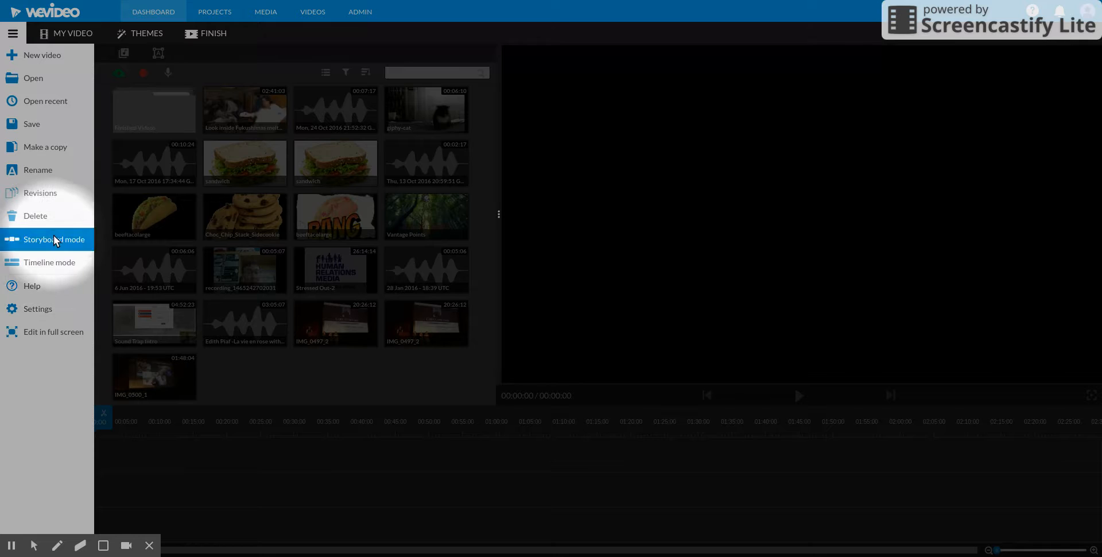
{"action": "left_click", "coordinate": [36, 263]}
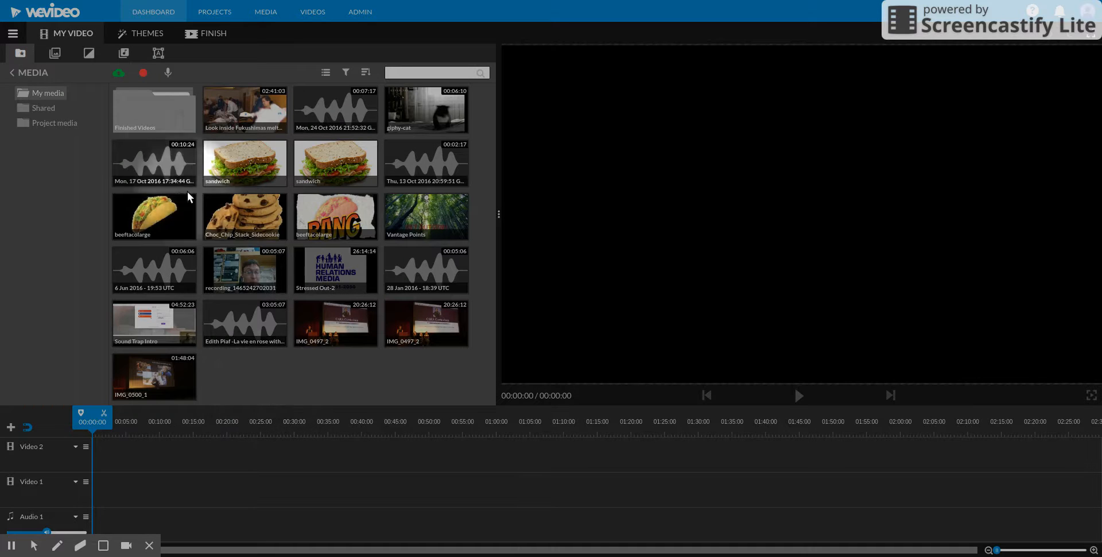
Step: Upload the redwizard3-dark image and place it at the start of Video 2, followed by the beeftacolarge image
{"action": "left_click", "coordinate": [119, 74]}
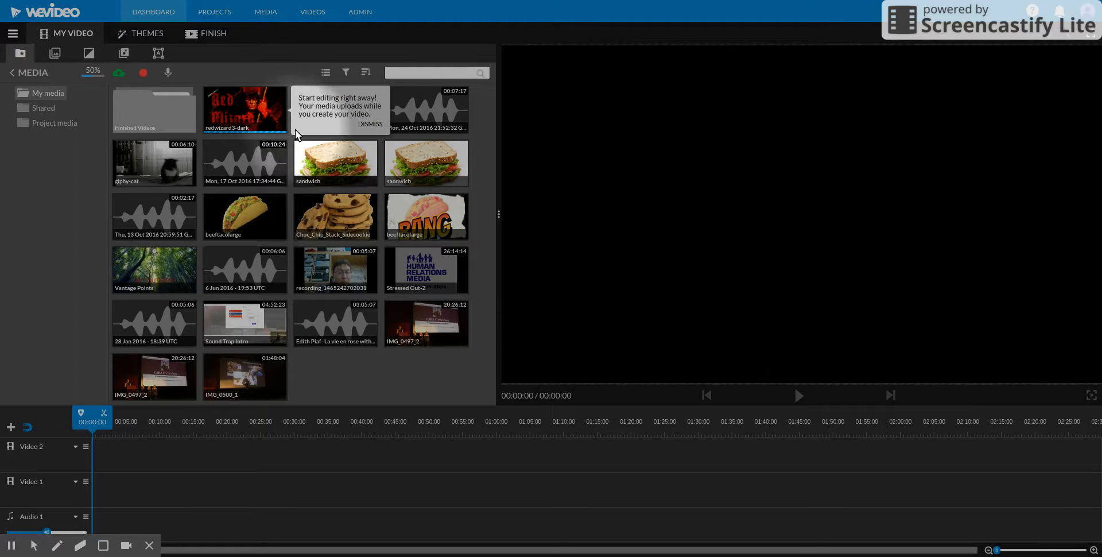
{"action": "left_click_drag", "start_coordinate": [249, 101], "coordinate": [106, 456]}
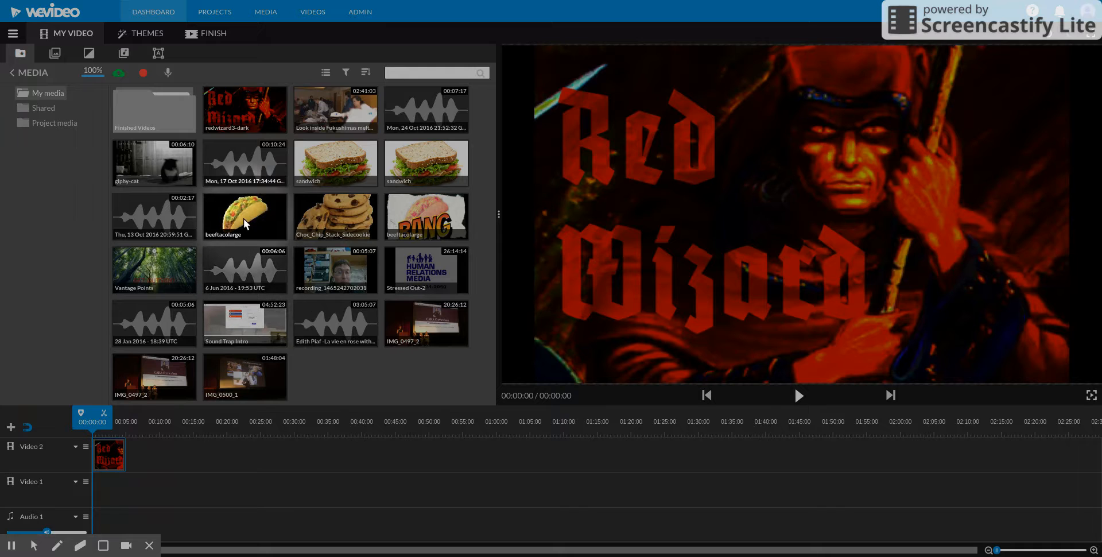
{"action": "left_click_drag", "start_coordinate": [243, 217], "coordinate": [138, 455]}
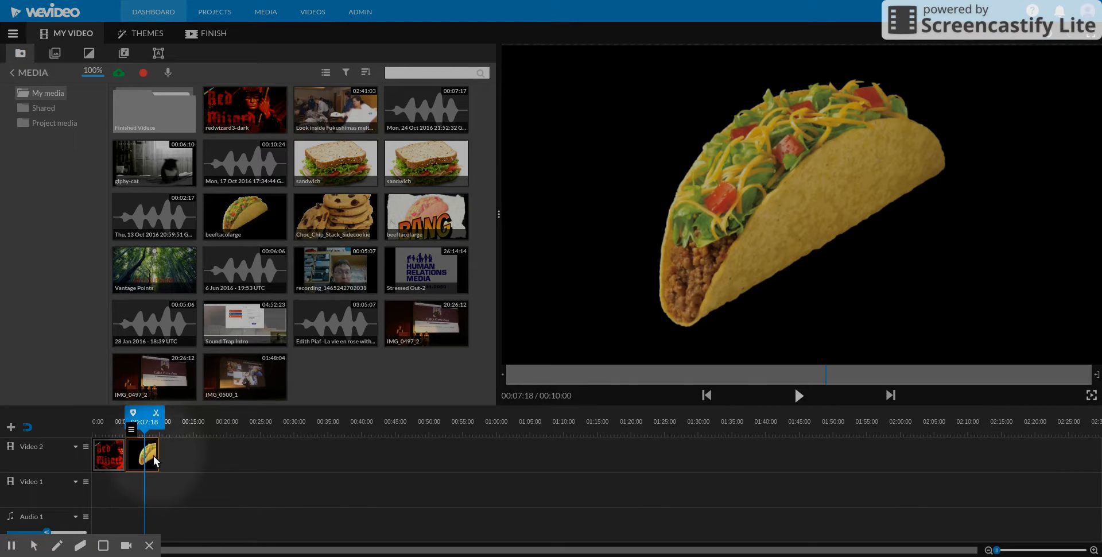
Step: Reorder the Video 2 clips so the taco comes first and the red wizard follows directly at 5 seconds
{"action": "left_click_drag", "start_coordinate": [159, 451], "coordinate": [110, 454]}
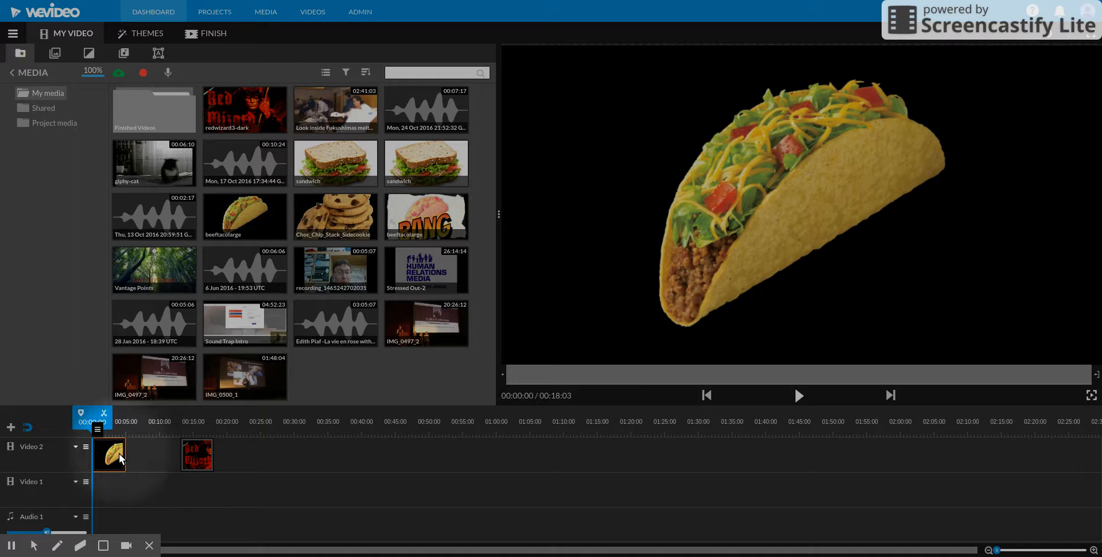
{"action": "left_click", "coordinate": [201, 457]}
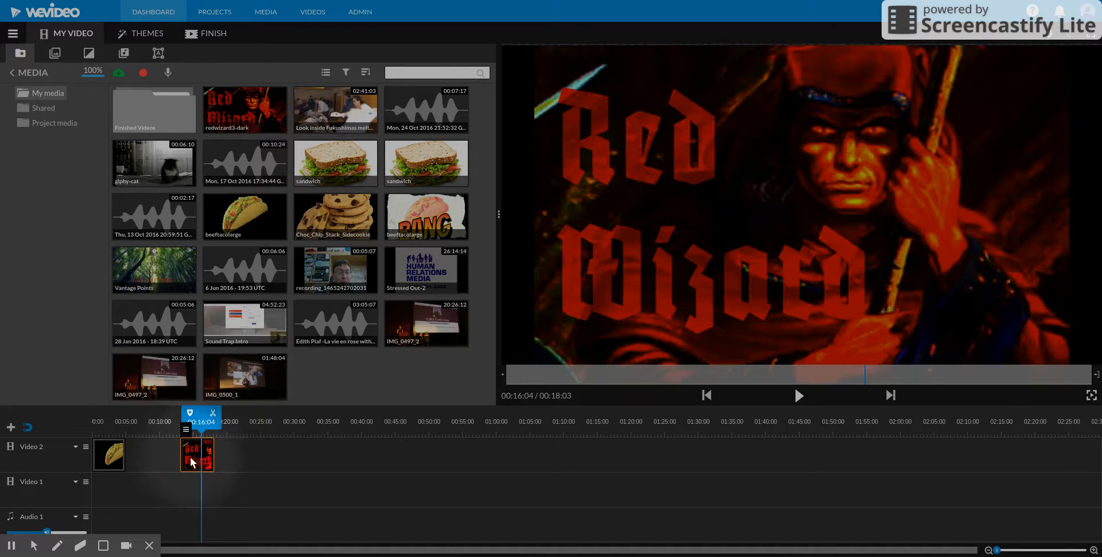
{"action": "left_click_drag", "start_coordinate": [178, 456], "coordinate": [127, 456]}
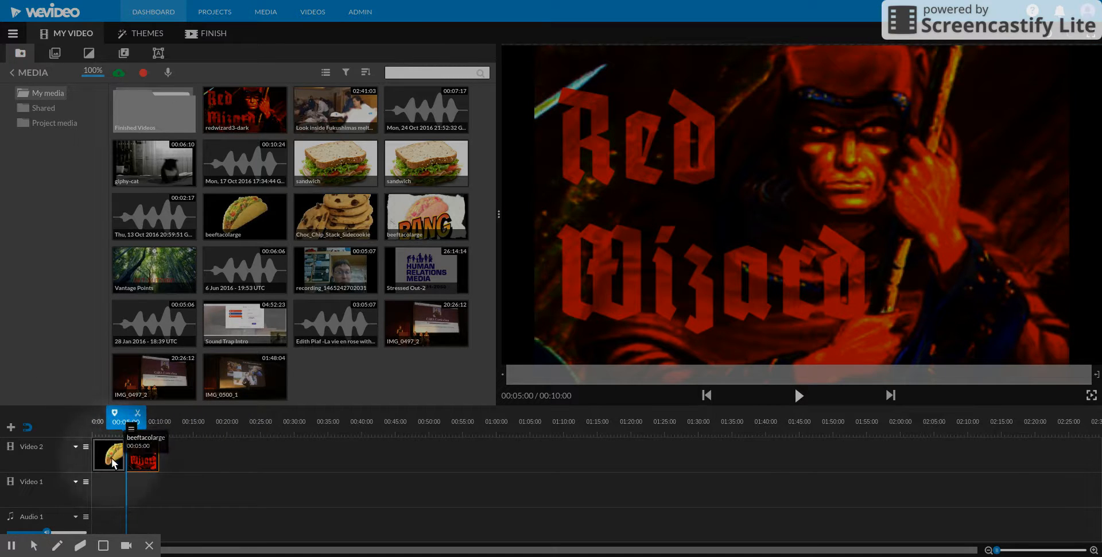
Step: Stack both clips at the timeline start, with the red wizard on Video 2 above the taco on Video 1
{"action": "left_click_drag", "start_coordinate": [140, 457], "coordinate": [120, 493]}
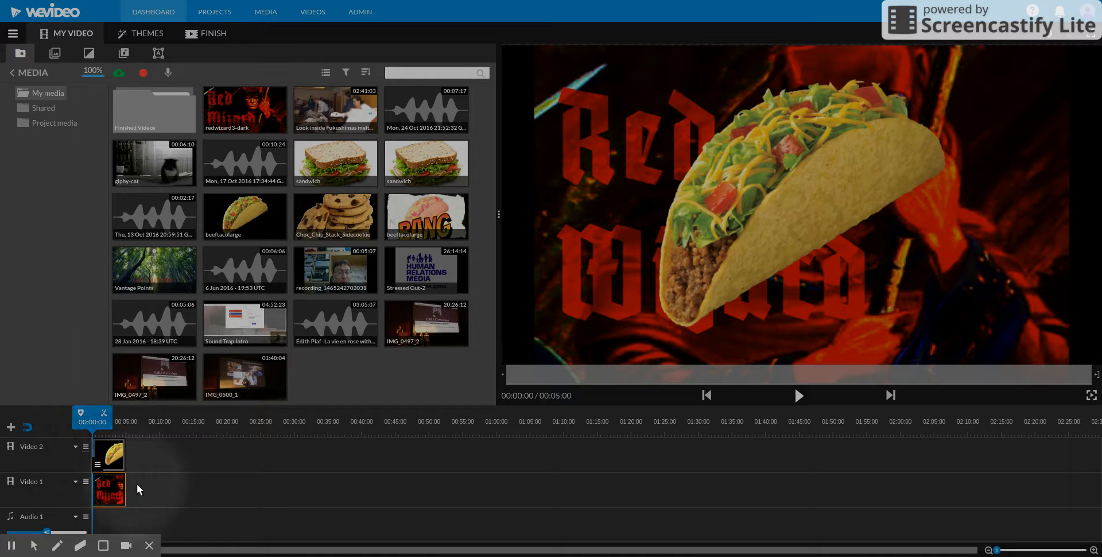
{"action": "left_click_drag", "start_coordinate": [117, 488], "coordinate": [102, 458]}
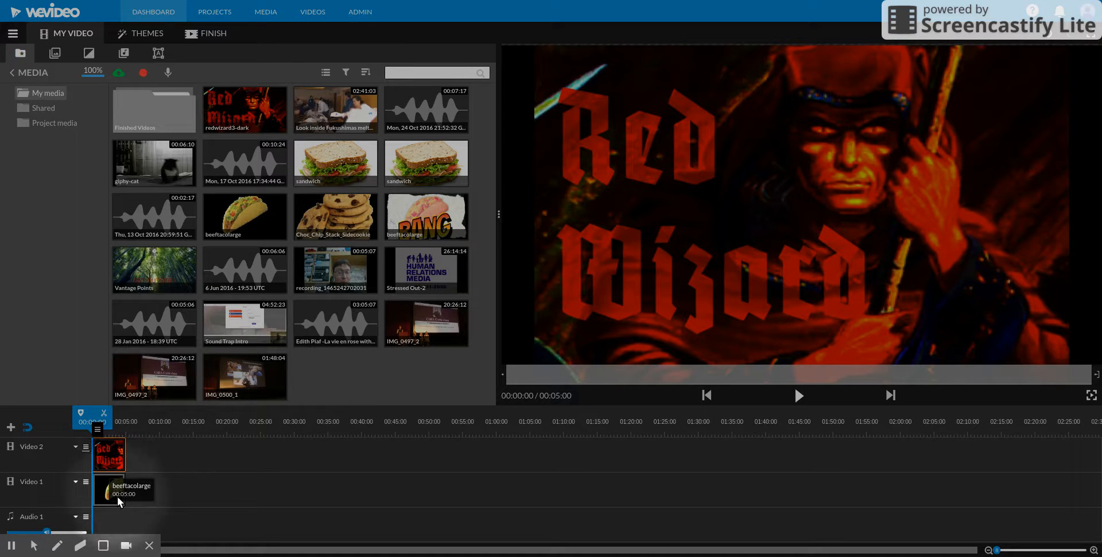
Step: Scale the red wizard clip to 0.27 and place it in the upper left of the frame beside the taco
{"action": "double_click", "coordinate": [114, 453]}
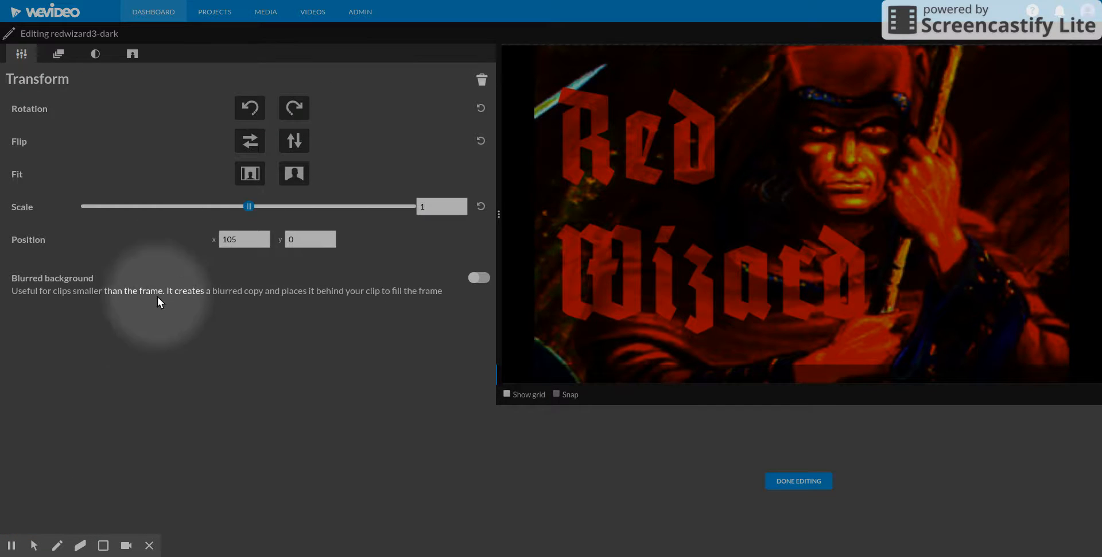
{"action": "left_click_drag", "start_coordinate": [249, 206], "coordinate": [125, 215]}
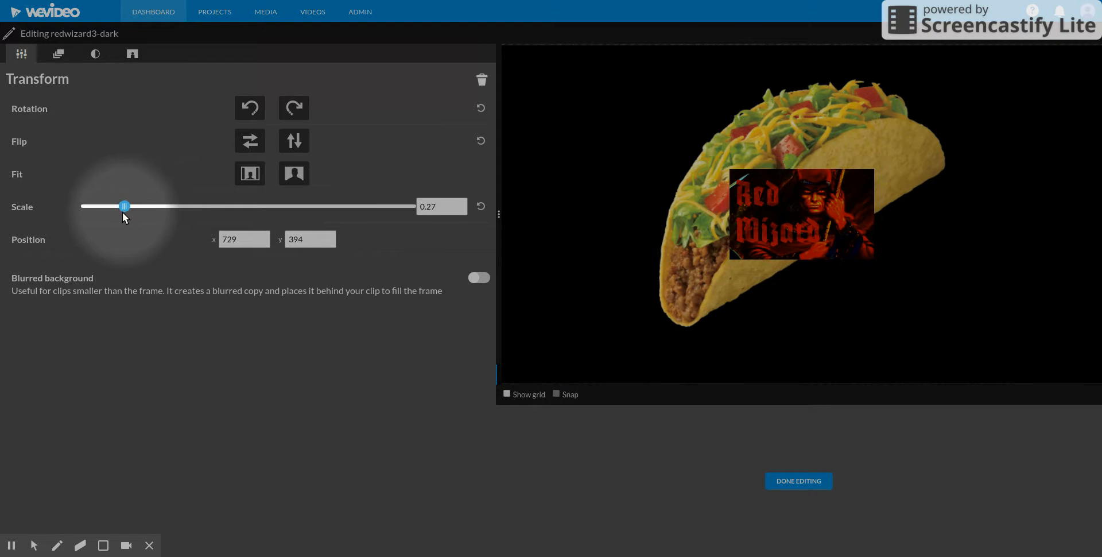
{"action": "left_click_drag", "start_coordinate": [797, 205], "coordinate": [626, 112]}
{"action": "left_click", "coordinate": [795, 481]}
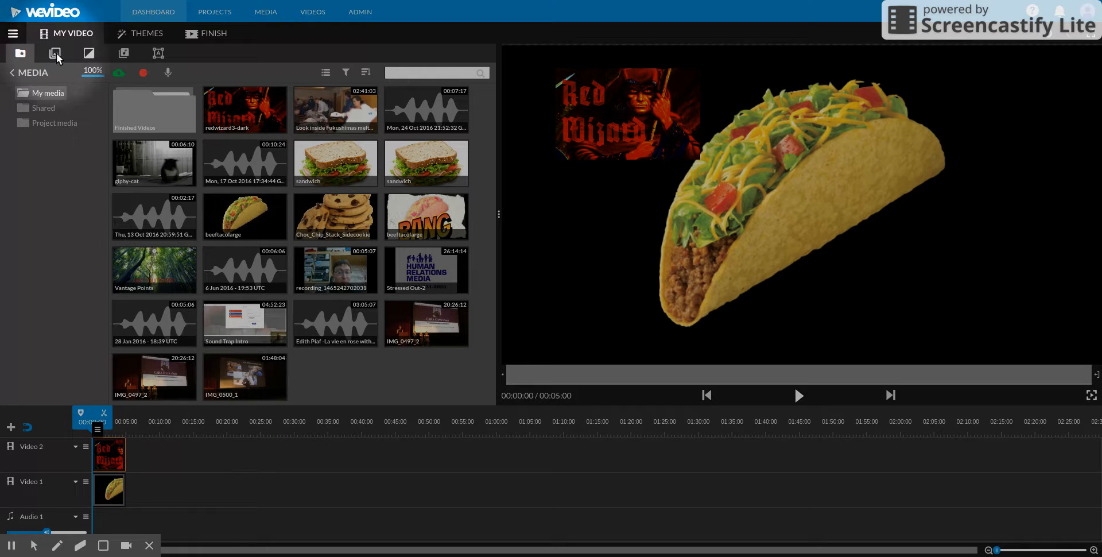
Step: Add the Subtitle 1 text graphic to Video 2 directly after the red wizard clip
{"action": "left_click", "coordinate": [159, 52]}
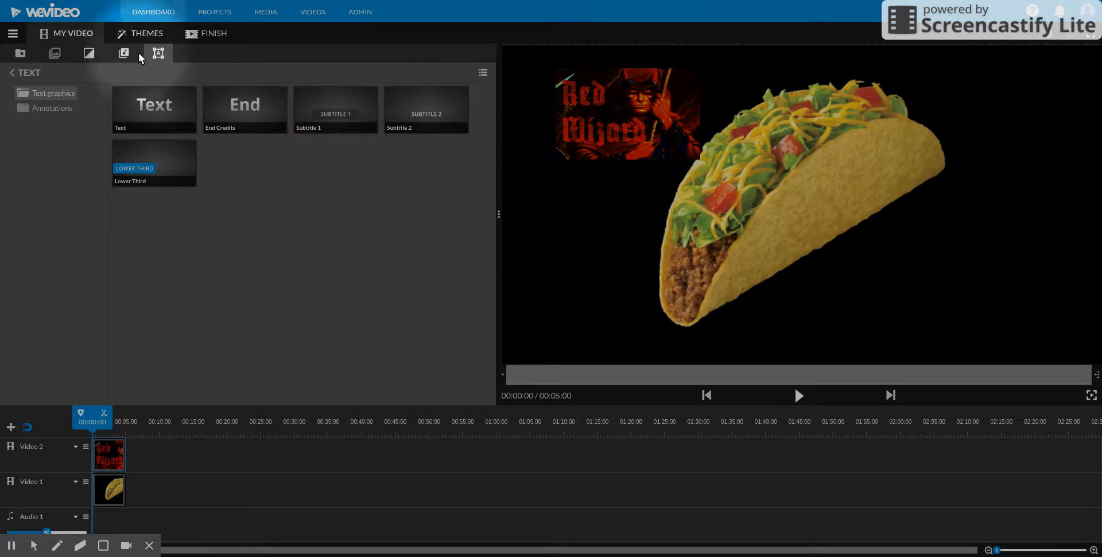
{"action": "left_click", "coordinate": [352, 113]}
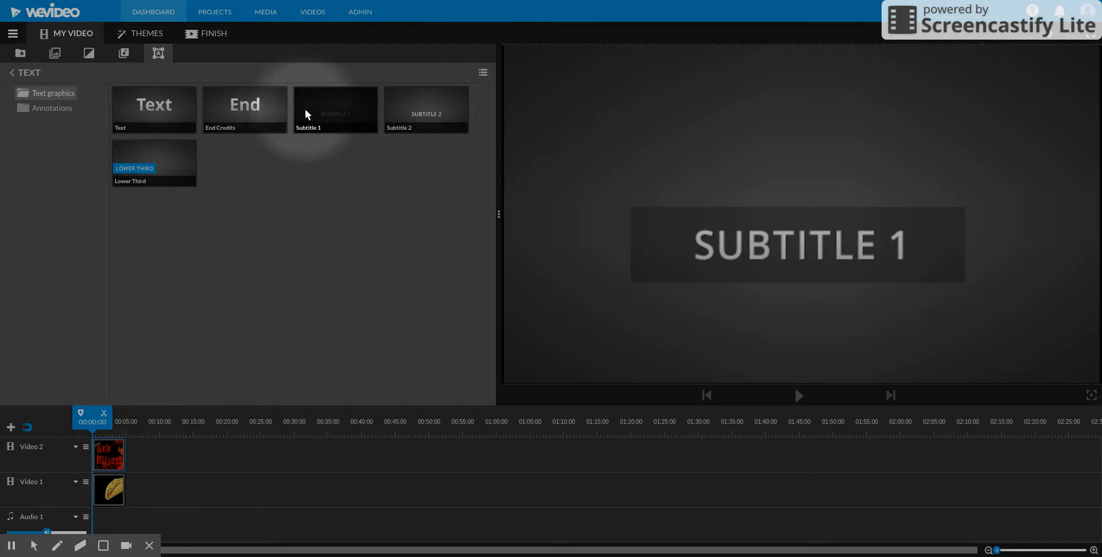
{"action": "left_click_drag", "start_coordinate": [321, 129], "coordinate": [143, 447]}
Step: Adjust the clip lengths to about 12.5 seconds for the taco, 10 seconds for the red wizard and 16 seconds for the subtitle
{"action": "left_click_drag", "start_coordinate": [125, 490], "coordinate": [195, 491]}
{"action": "left_click", "coordinate": [148, 423]}
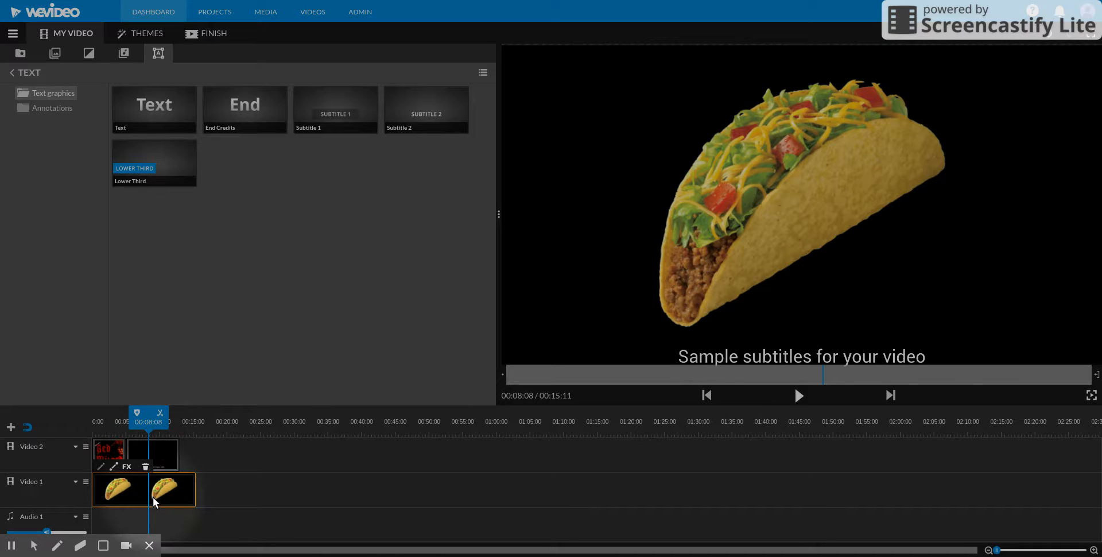
{"action": "left_click_drag", "start_coordinate": [195, 493], "coordinate": [161, 457]}
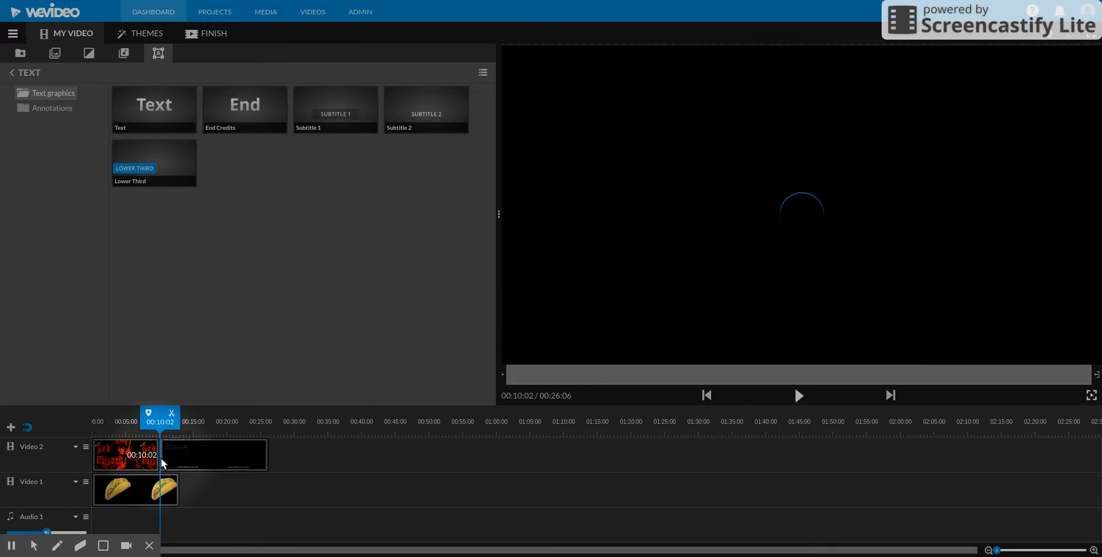
{"action": "left_click", "coordinate": [211, 485]}
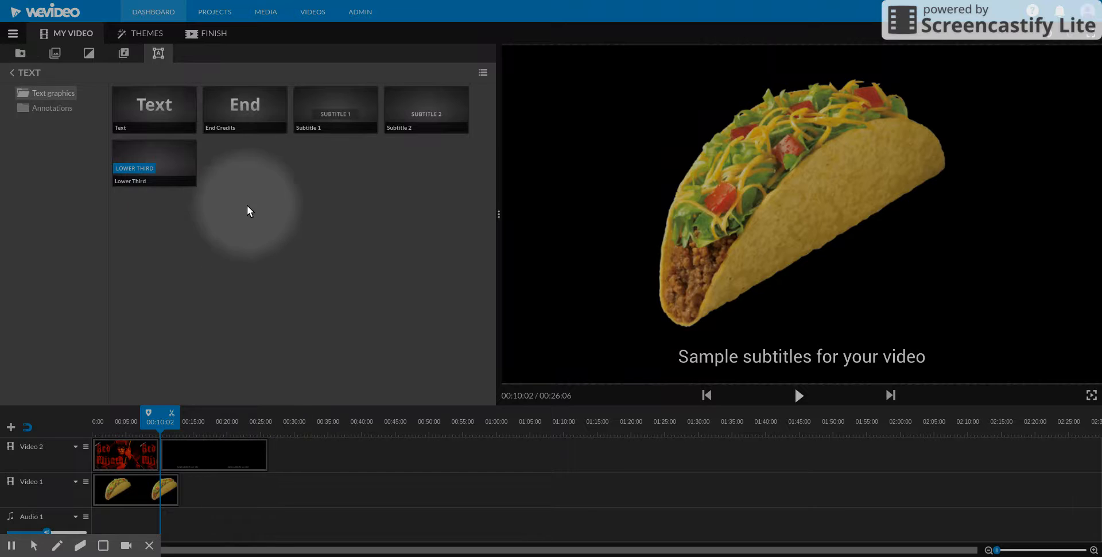
{"action": "left_click", "coordinate": [57, 53]}
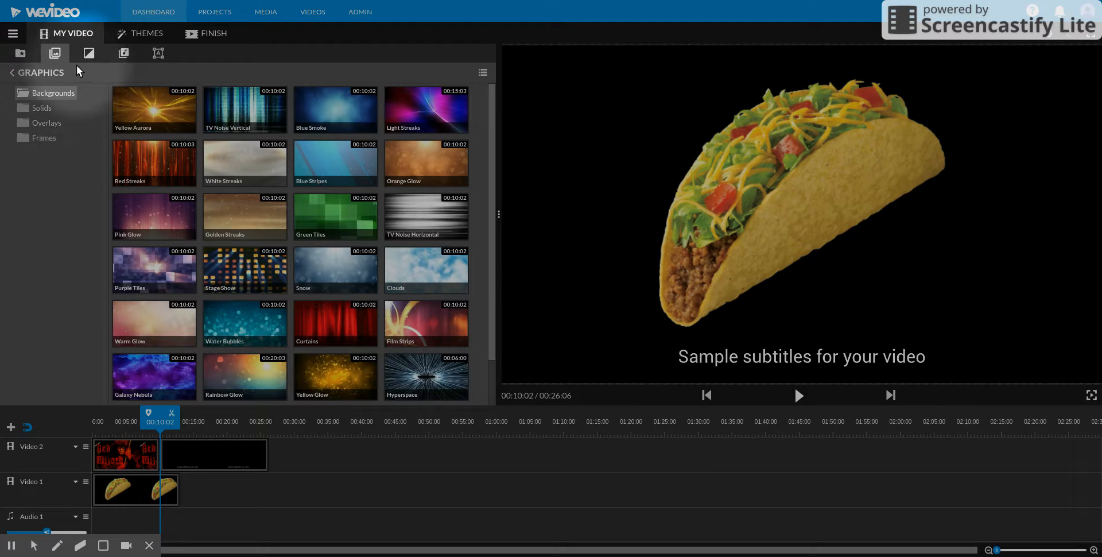
{"action": "left_click", "coordinate": [90, 52]}
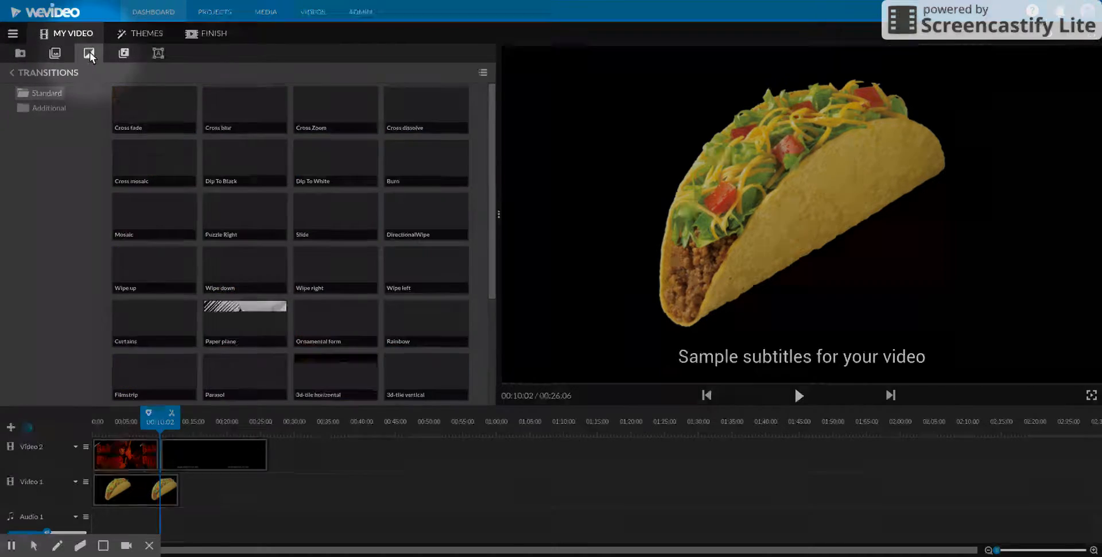
Step: Add the premium Feel Good track "Light Background - The Sixth Gate Music" at the start of Audio 1 and briefly play the video
{"action": "left_click", "coordinate": [125, 52]}
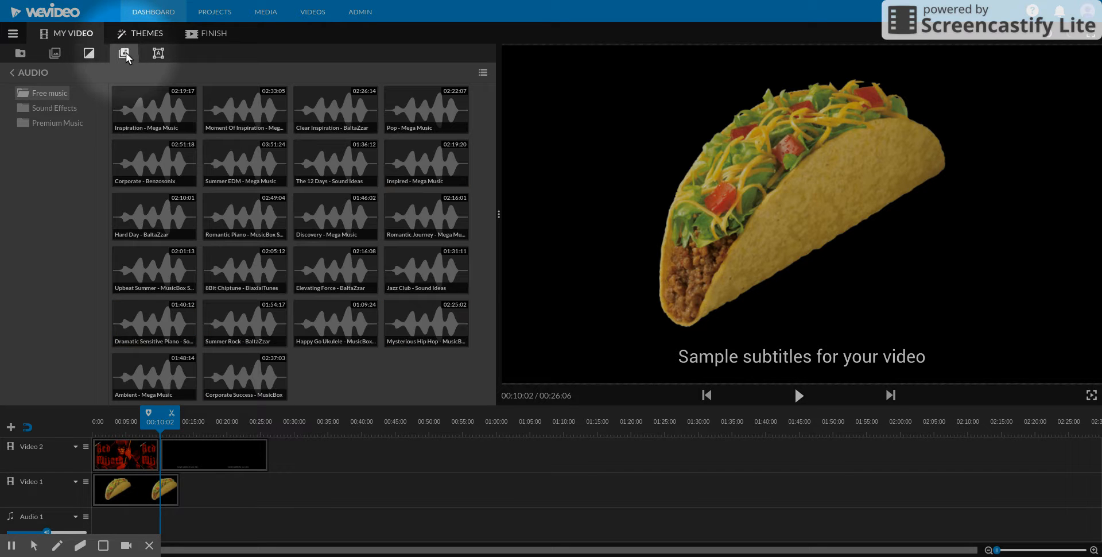
{"action": "left_click", "coordinate": [51, 123]}
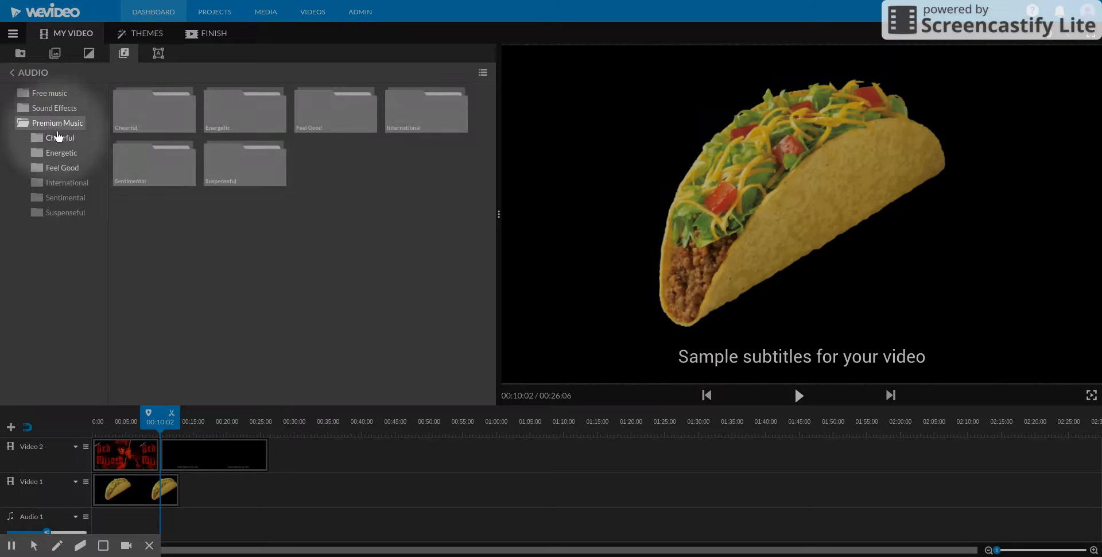
{"action": "left_click", "coordinate": [63, 168]}
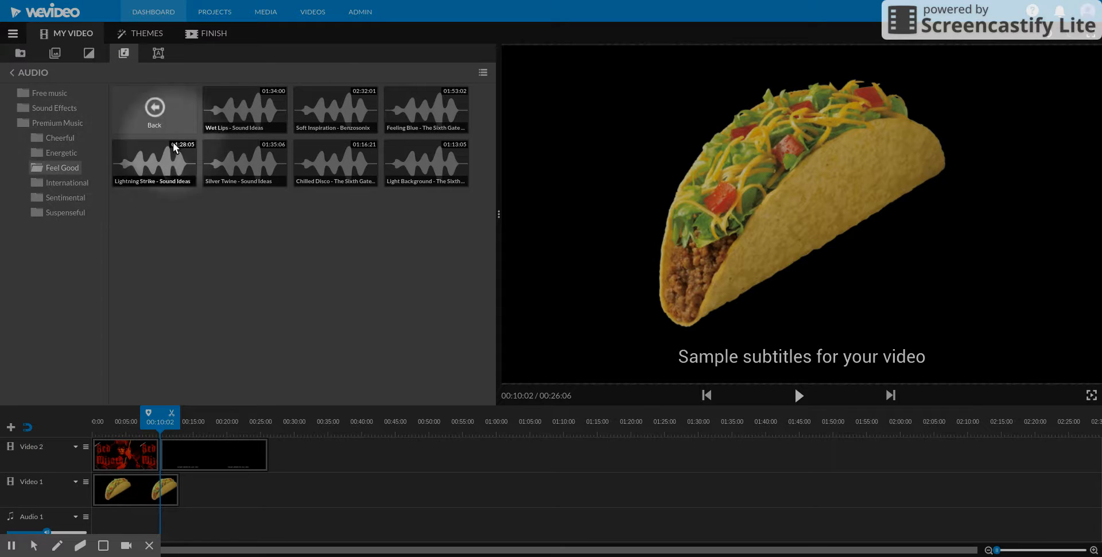
{"action": "left_click_drag", "start_coordinate": [425, 112], "coordinate": [105, 523]}
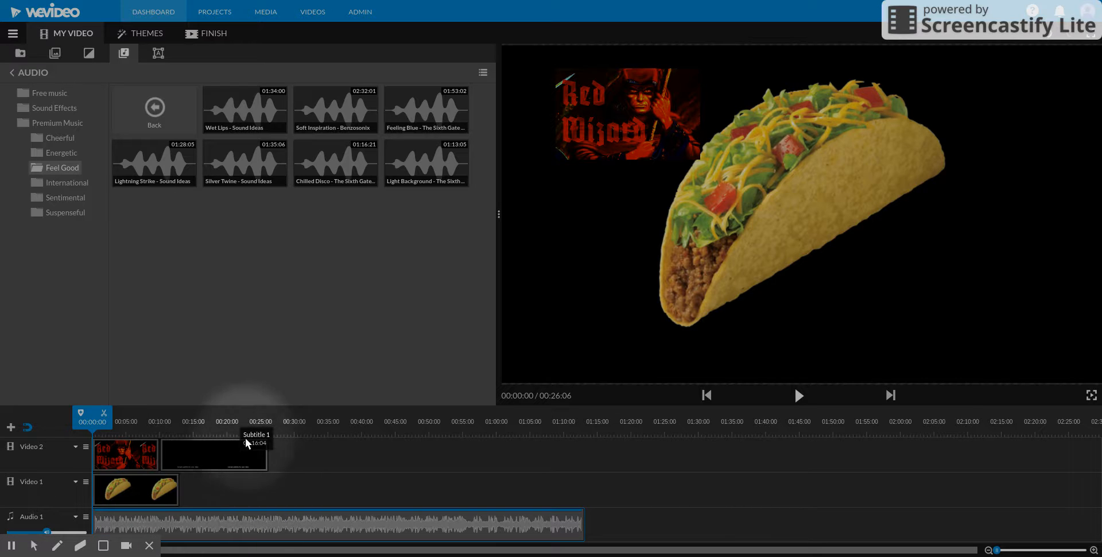
{"action": "key", "text": "space"}
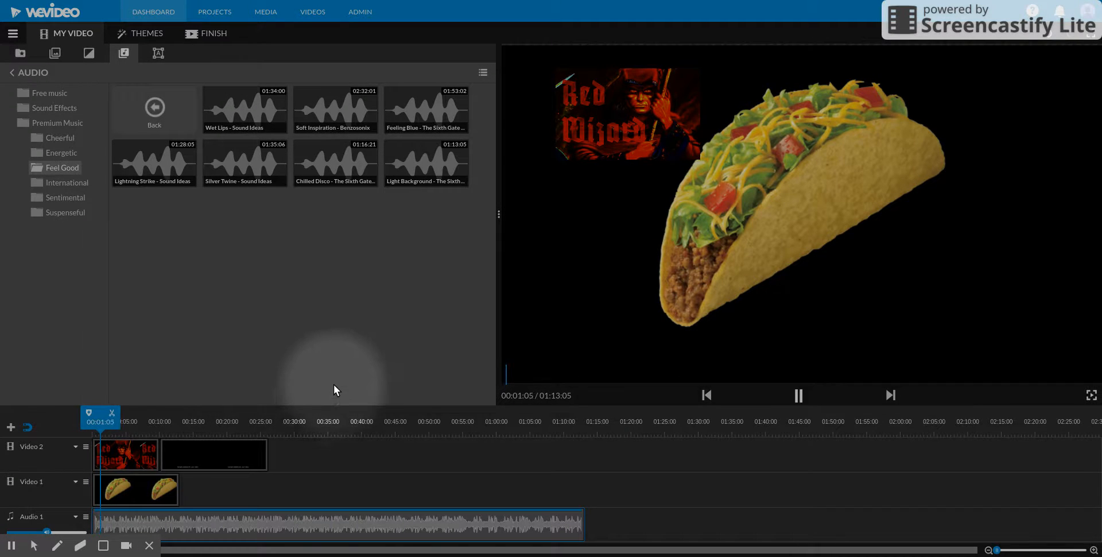
{"action": "key", "text": "space"}
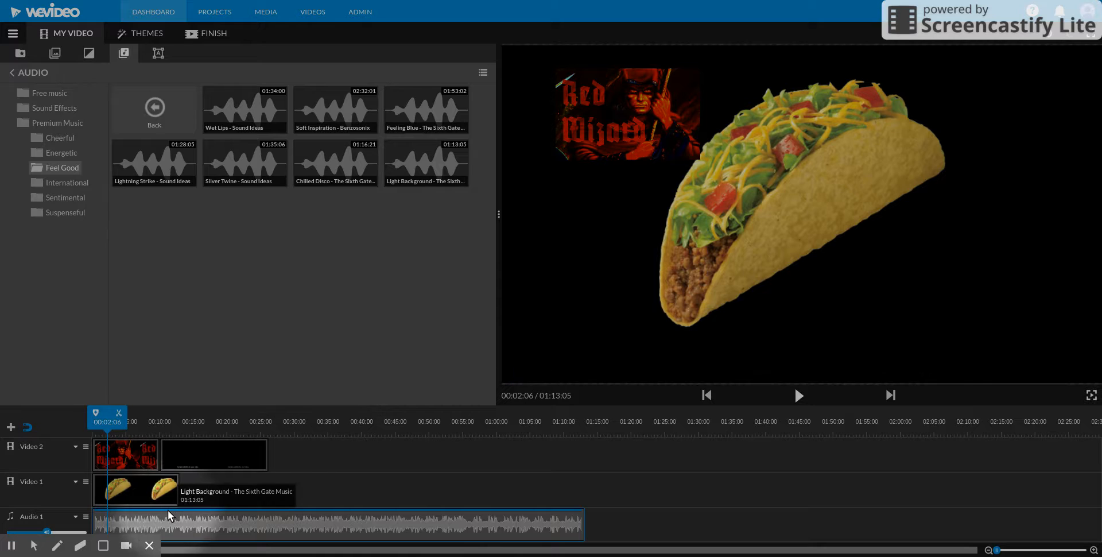
Step: Lower Audio 1 to 66%, fade the music down over about its first 6 seconds, keep it low to the end, and preview it
{"action": "mouse_move", "coordinate": [46, 532]}
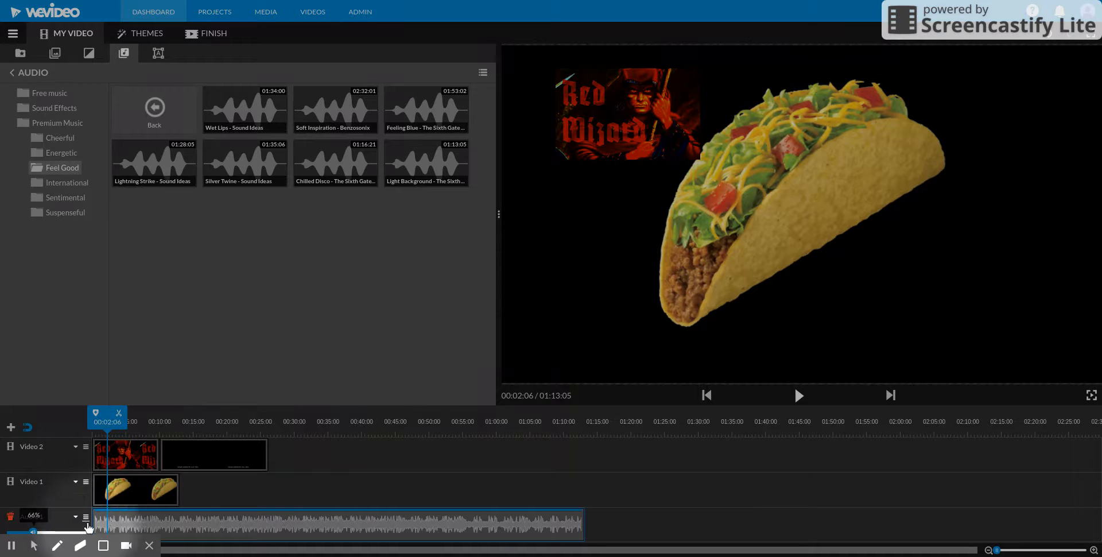
{"action": "left_click", "coordinate": [98, 515]}
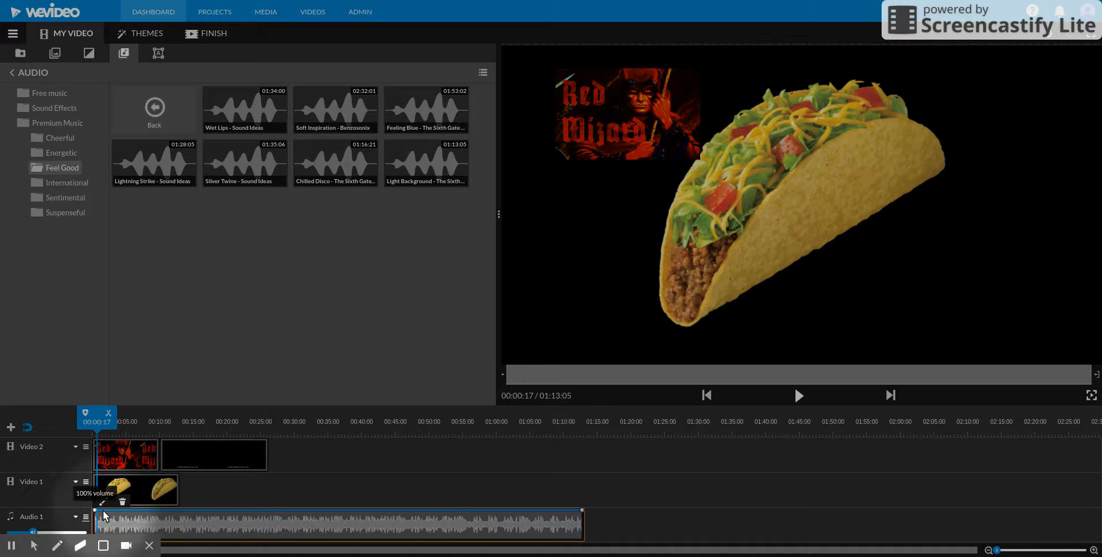
{"action": "left_click_drag", "start_coordinate": [115, 510], "coordinate": [133, 555]}
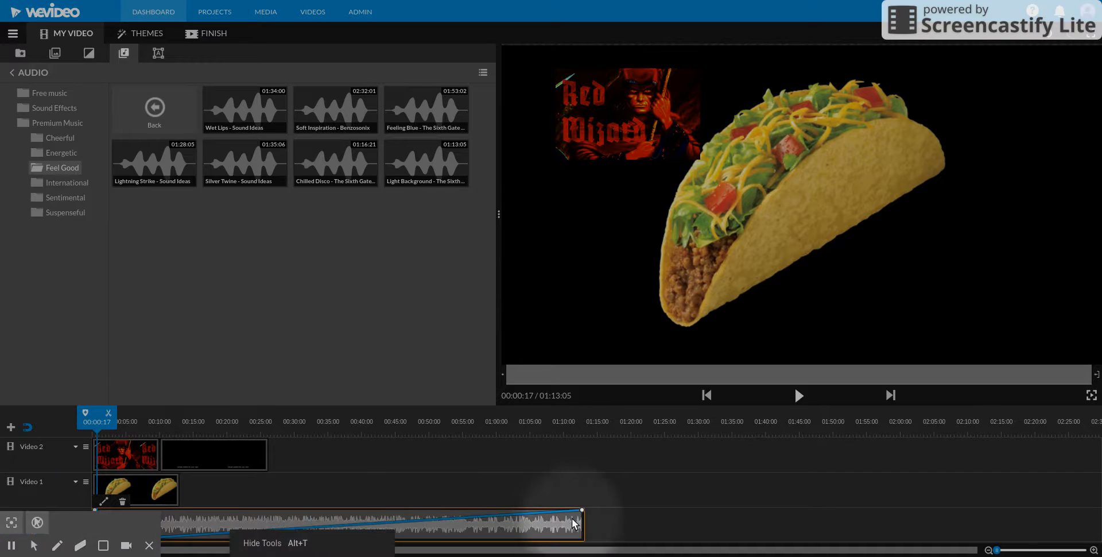
{"action": "left_click_drag", "start_coordinate": [582, 510], "coordinate": [582, 551]}
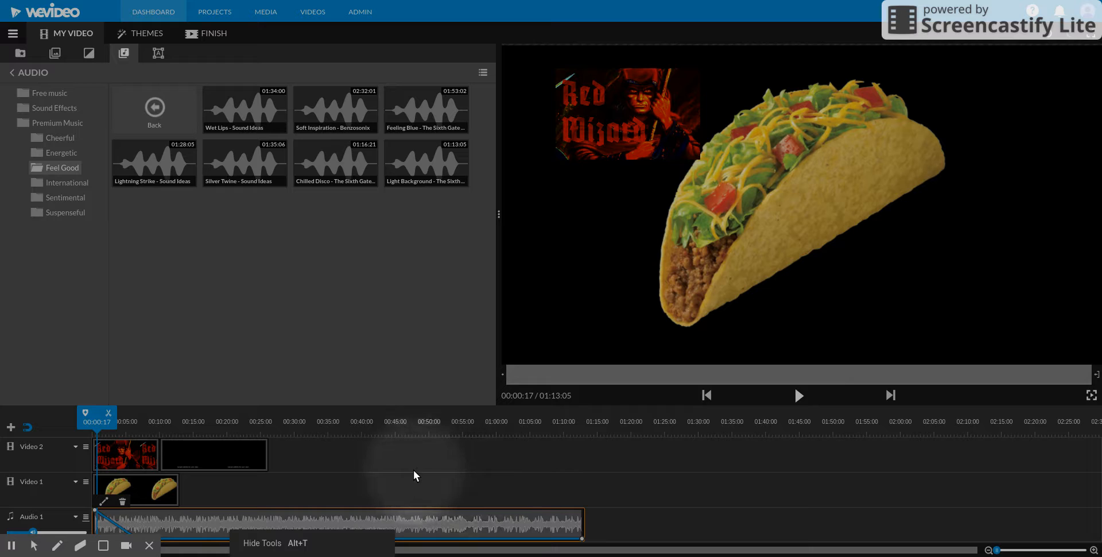
{"action": "key", "text": "space"}
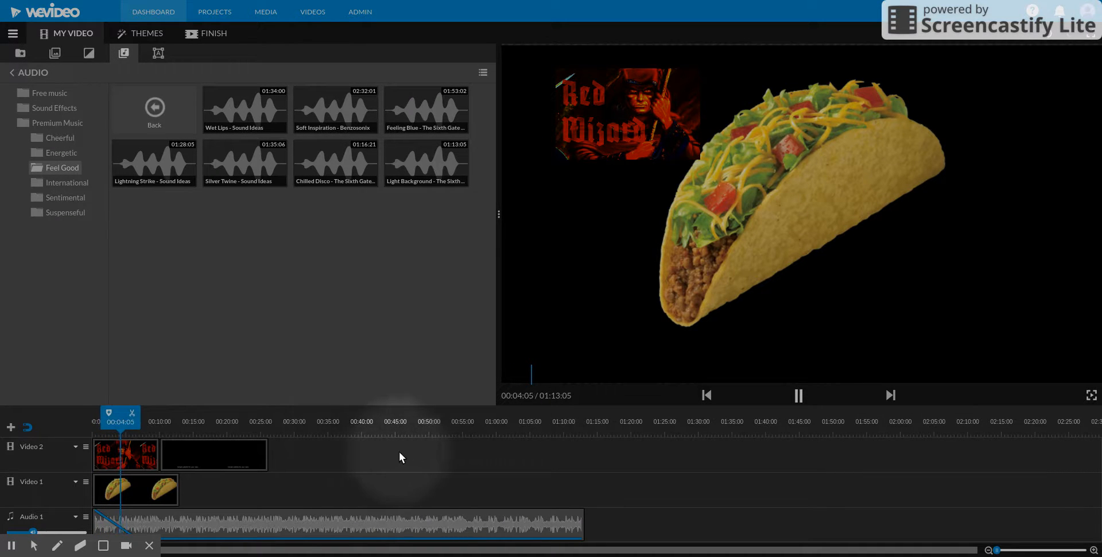
{"action": "key", "text": "space"}
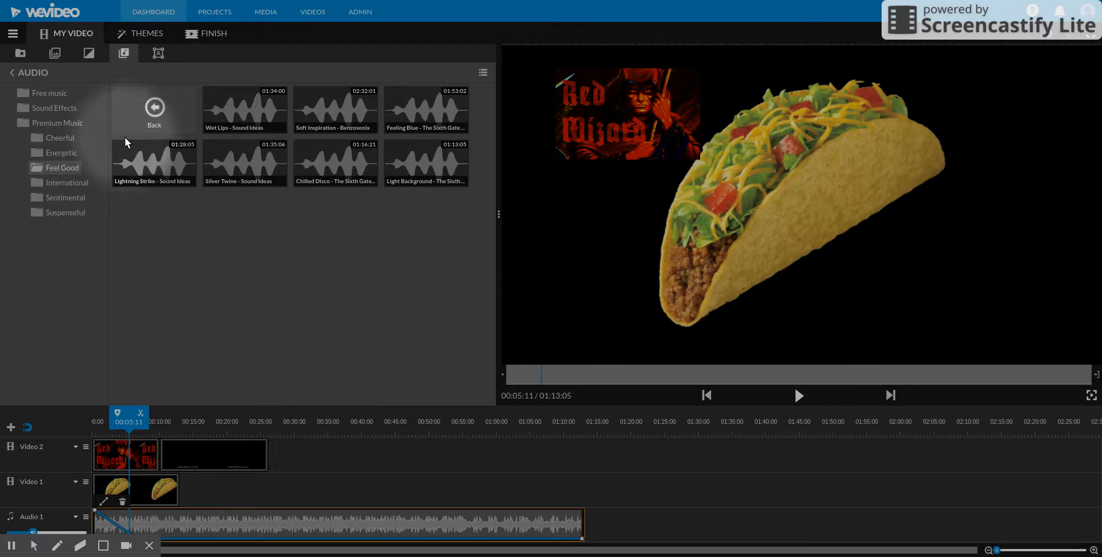
{"action": "left_click", "coordinate": [19, 53]}
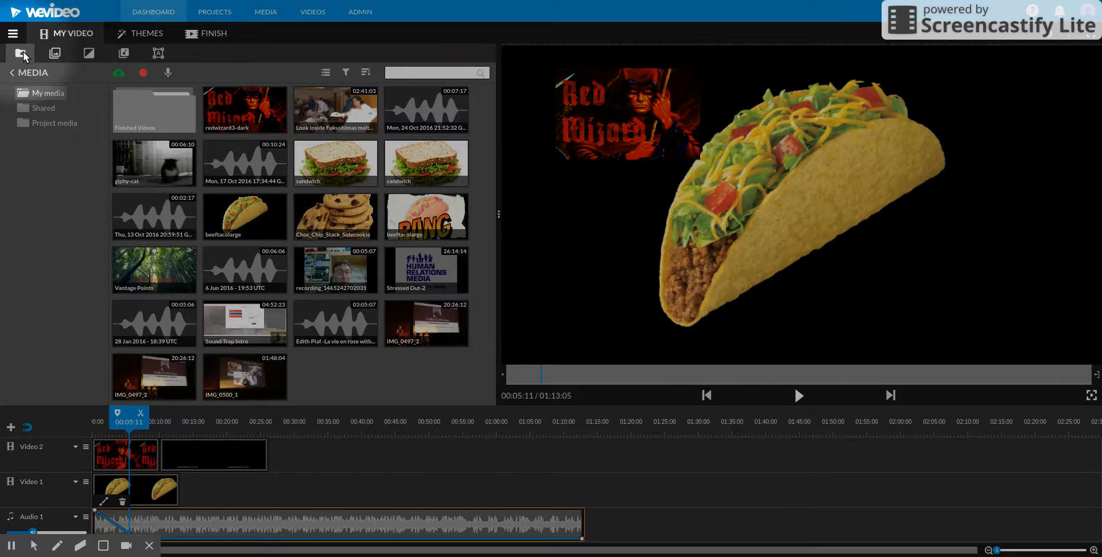
{"action": "left_click", "coordinate": [158, 53]}
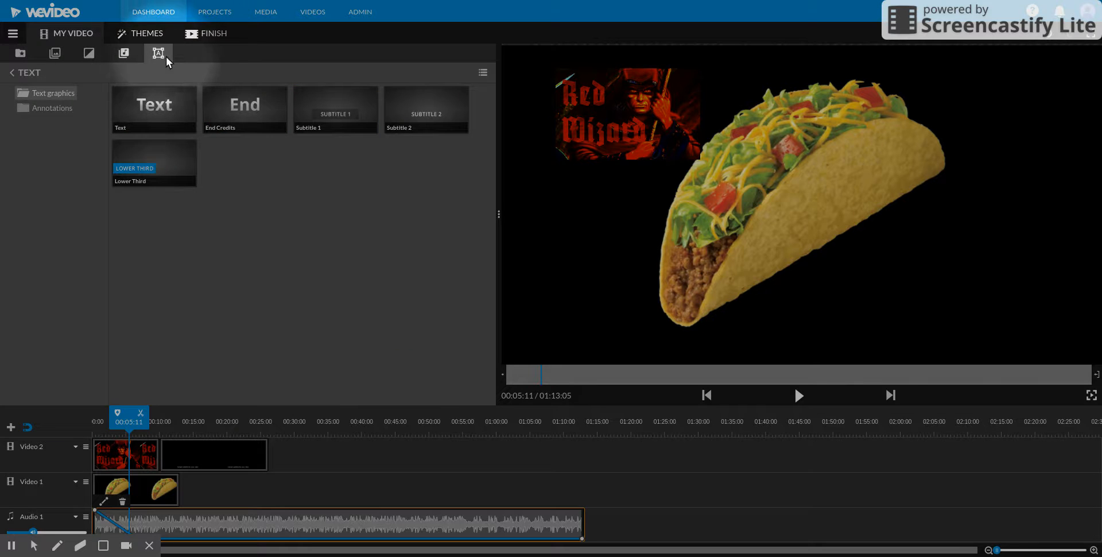
{"action": "left_click", "coordinate": [123, 53]}
{"action": "left_click", "coordinate": [88, 54]}
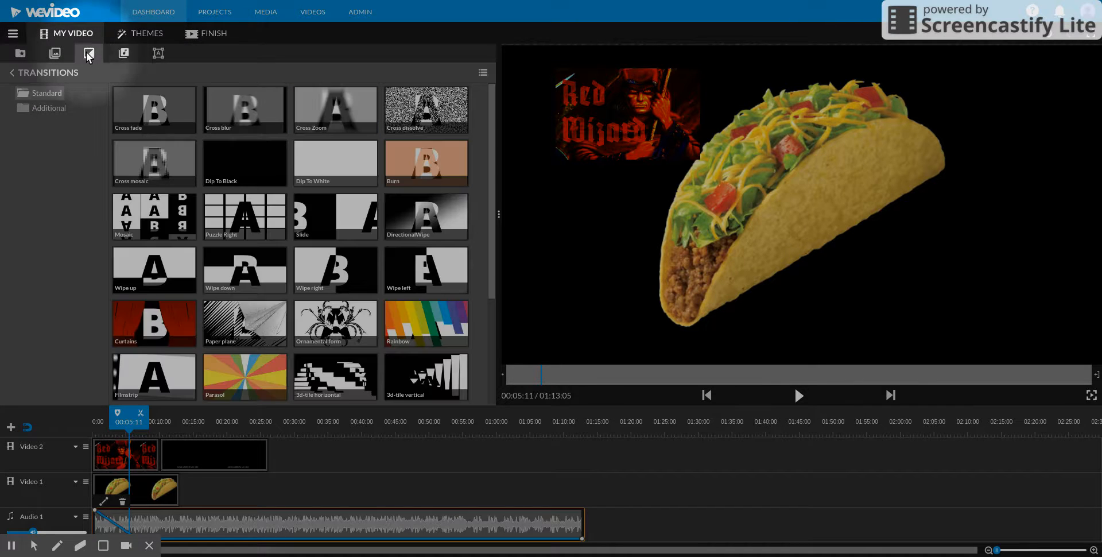
{"action": "left_click", "coordinate": [58, 54]}
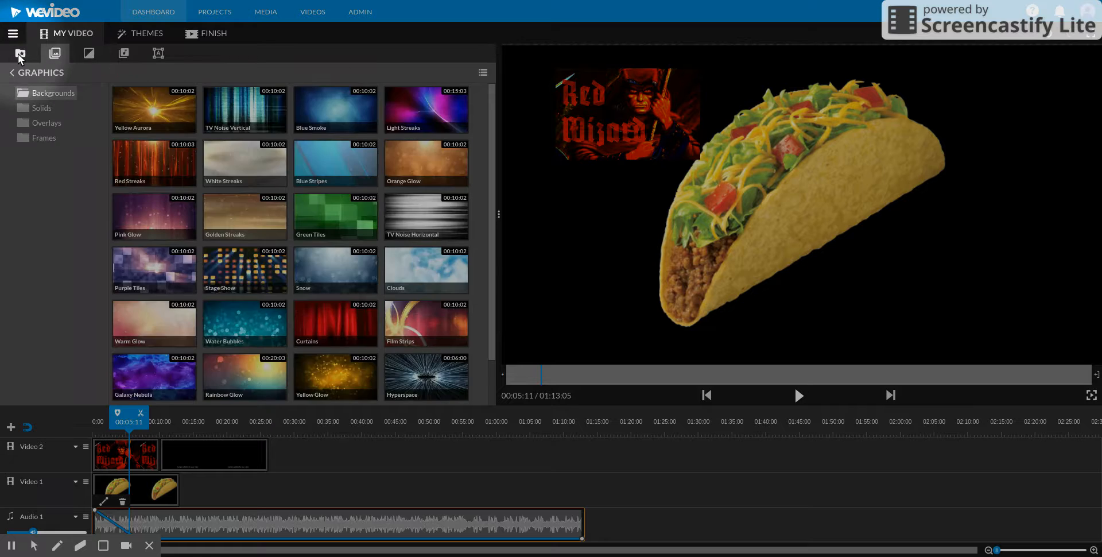
Step: Record and save a voiceover about 6 seconds long, and place it on Voiceover 1 starting at 00:06:14
{"action": "left_click", "coordinate": [20, 53]}
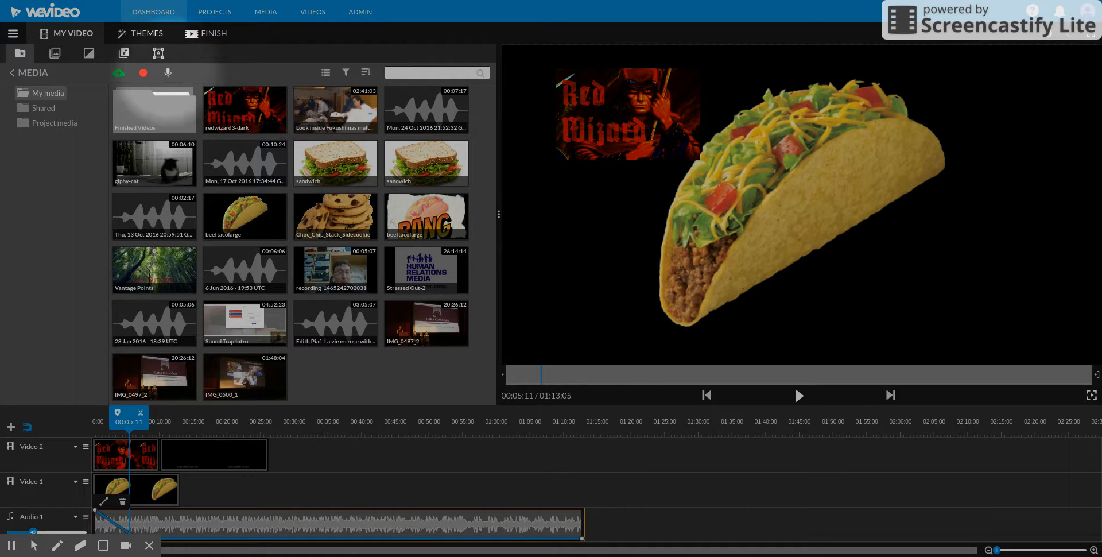
{"action": "left_click", "coordinate": [168, 73]}
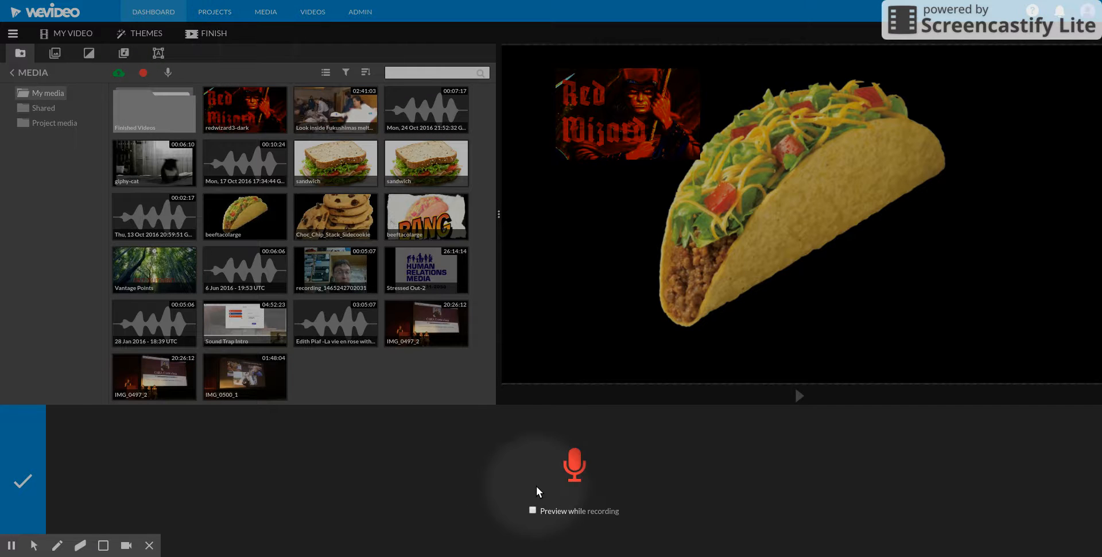
{"action": "left_click", "coordinate": [574, 466]}
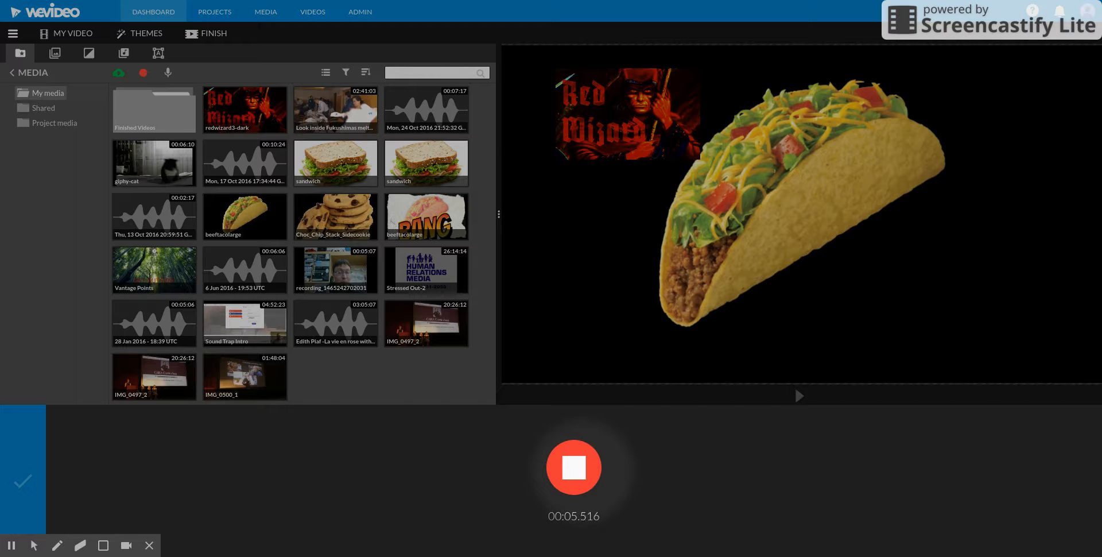
{"action": "left_click", "coordinate": [581, 472]}
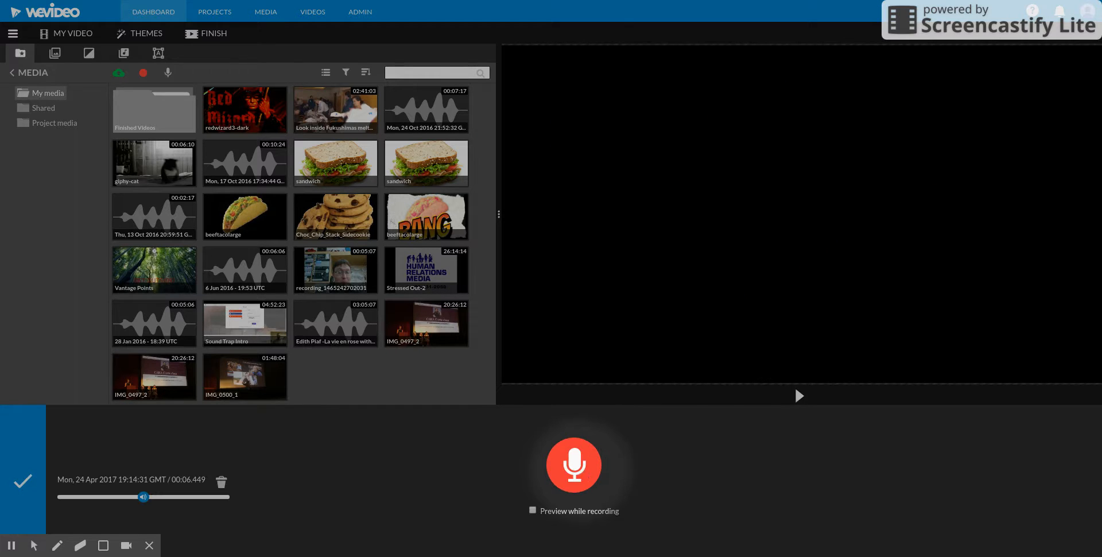
{"action": "left_click", "coordinate": [23, 480]}
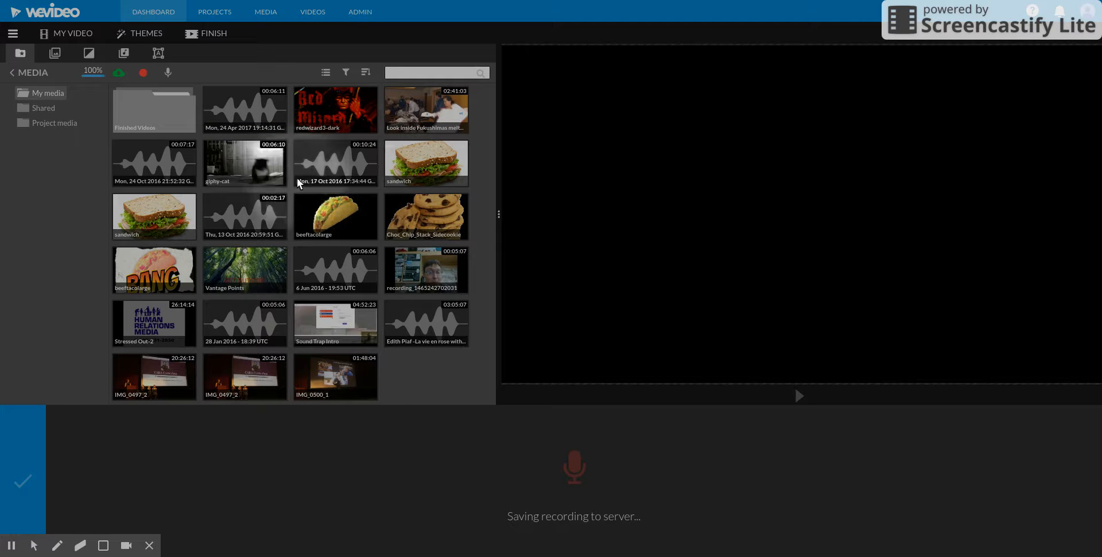
{"action": "scroll", "coordinate": [319, 502], "scroll_direction": "down", "scroll_amount": 2}
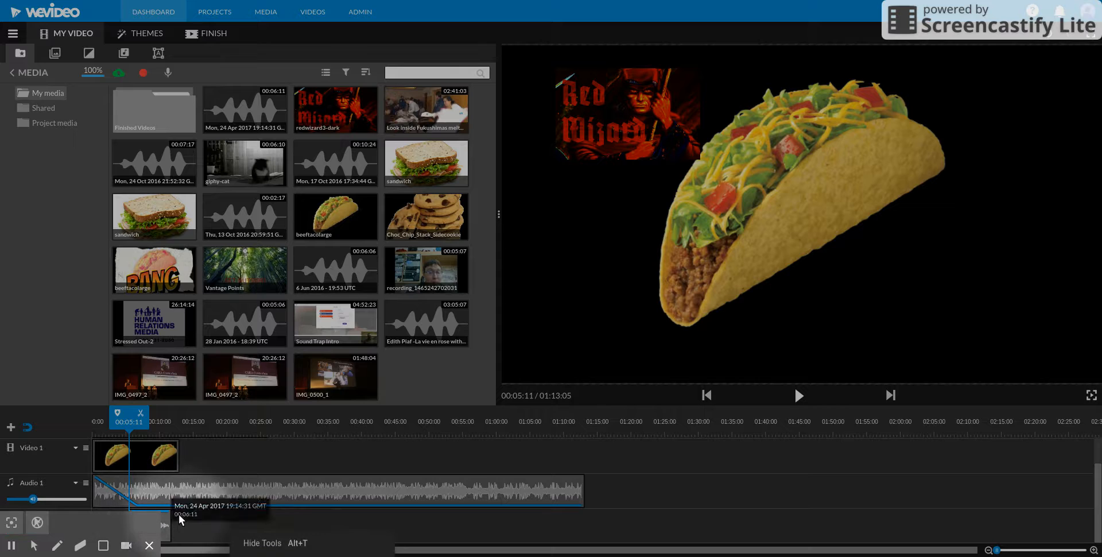
{"action": "mouse_move", "coordinate": [166, 521]}
{"action": "left_mouse_down"}
{"action": "mouse_move", "coordinate": [205, 523]}
{"action": "mouse_move", "coordinate": [173, 524]}
{"action": "left_mouse_up"}
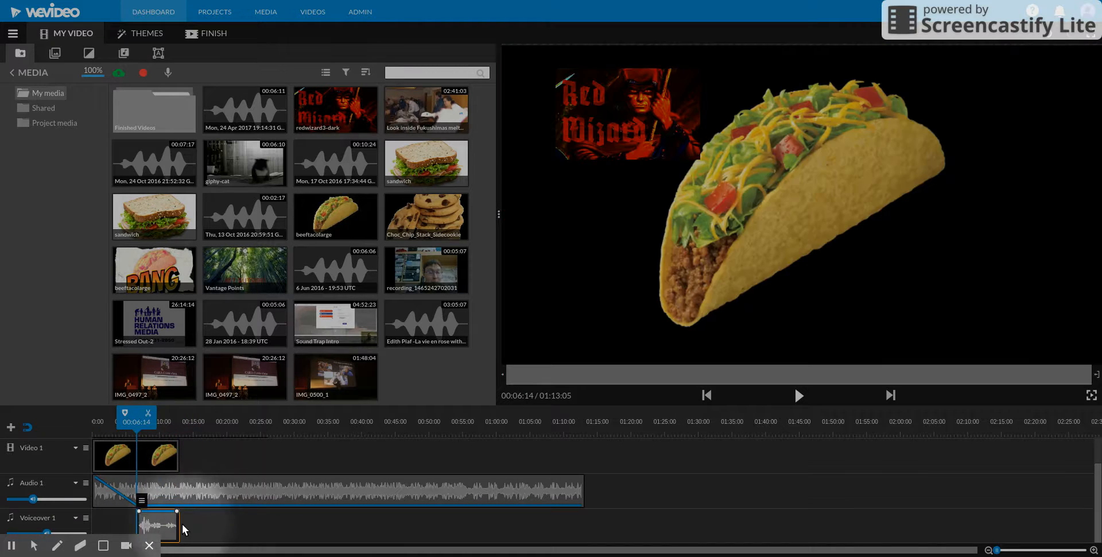
Step: Play the video from the beginning until the subtitle starts to check the voiceover, and save the project
{"action": "left_click_drag", "start_coordinate": [137, 427], "coordinate": [94, 427]}
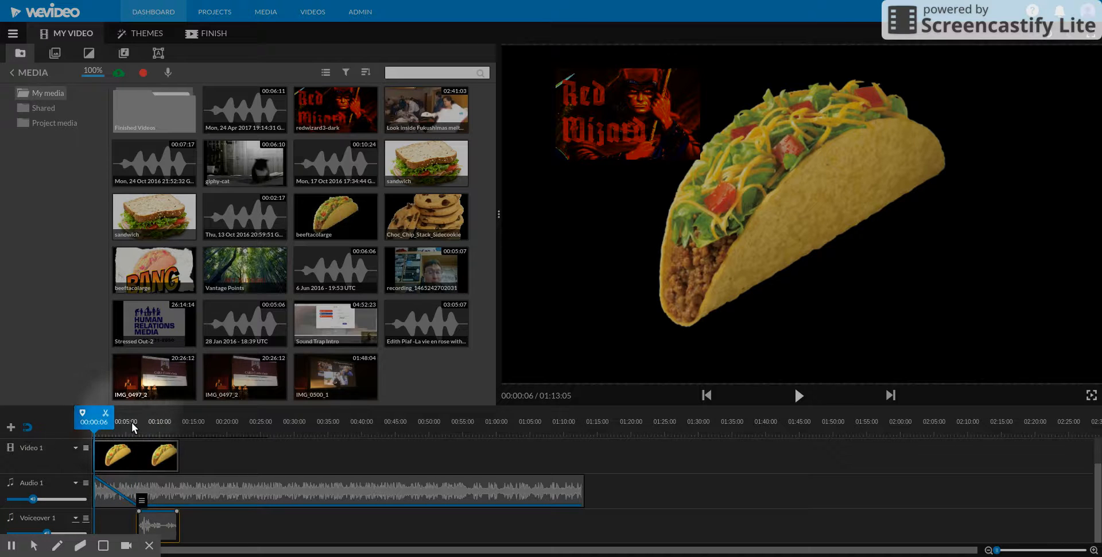
{"action": "key", "text": "space"}
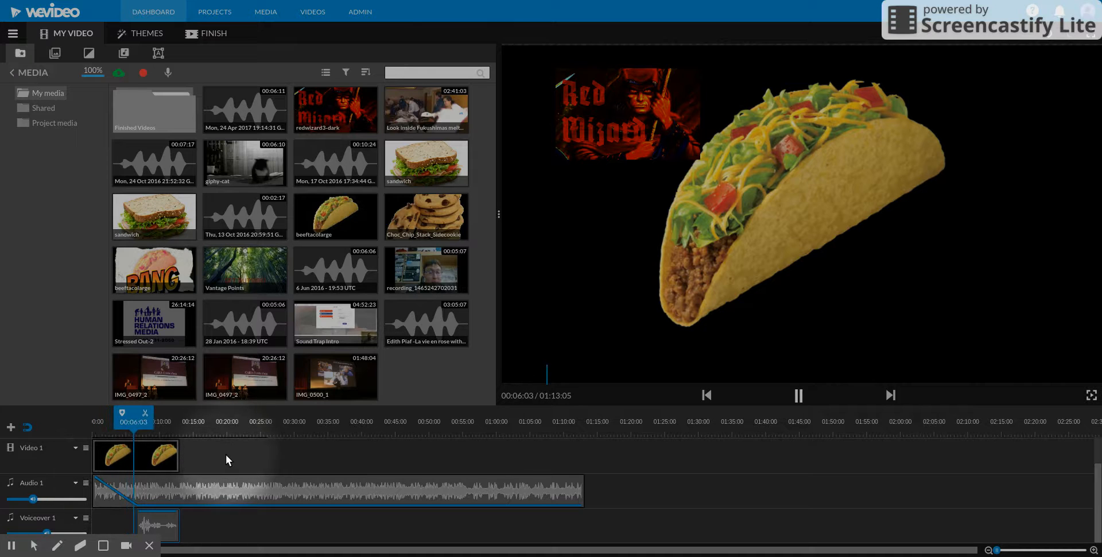
{"action": "scroll", "coordinate": [225, 459], "scroll_direction": "up", "scroll_amount": 1}
{"action": "scroll", "coordinate": [226, 459], "scroll_direction": "up", "scroll_amount": 1}
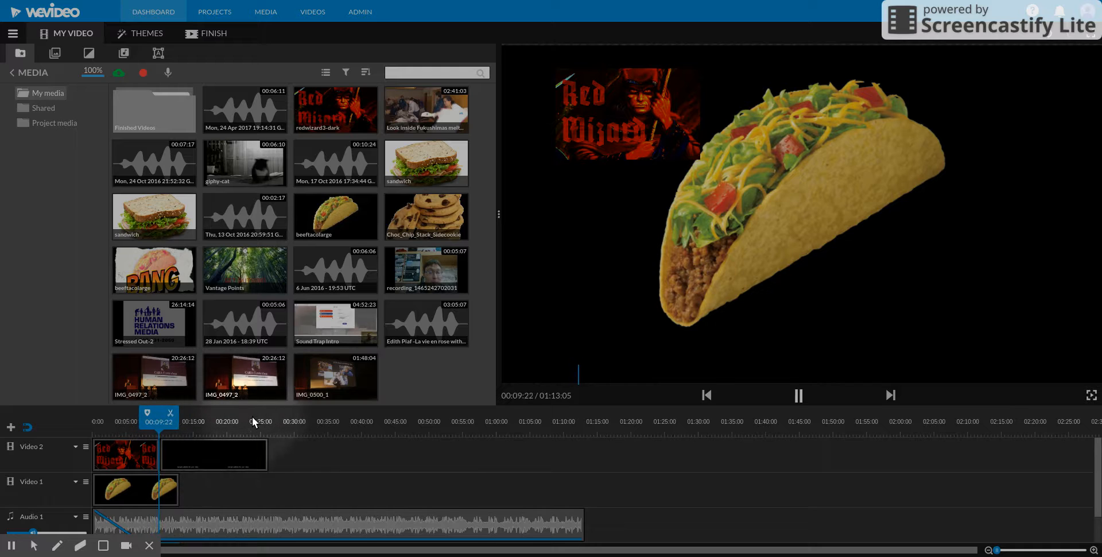
{"action": "key", "text": "space"}
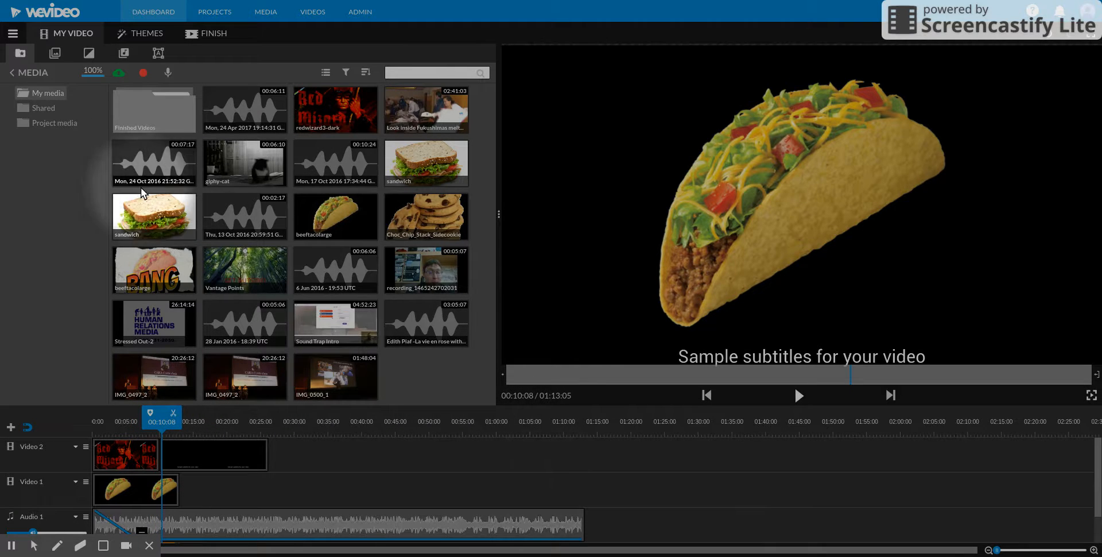
{"action": "left_click", "coordinate": [14, 35]}
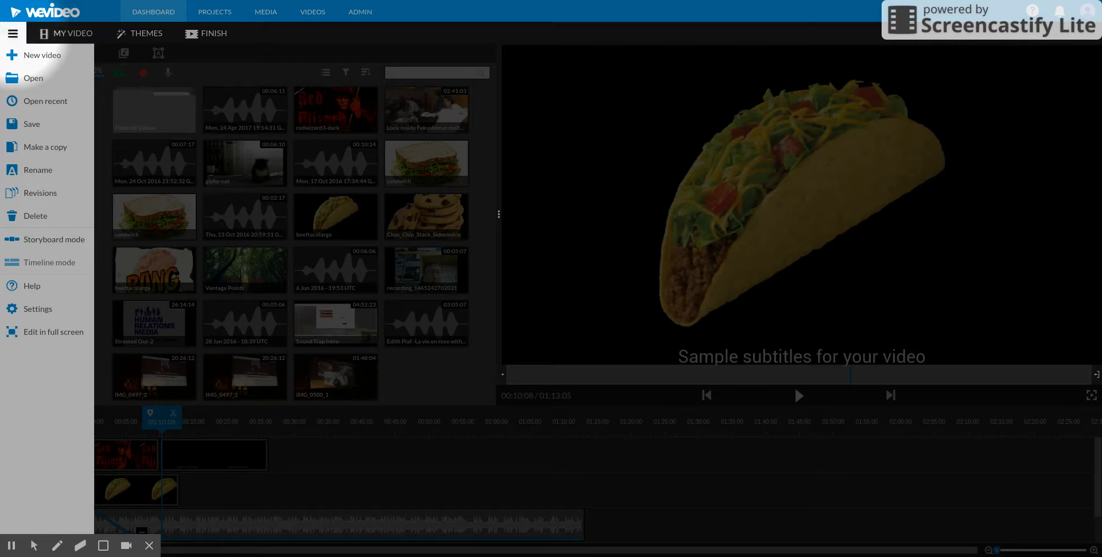
{"action": "left_click", "coordinate": [27, 125]}
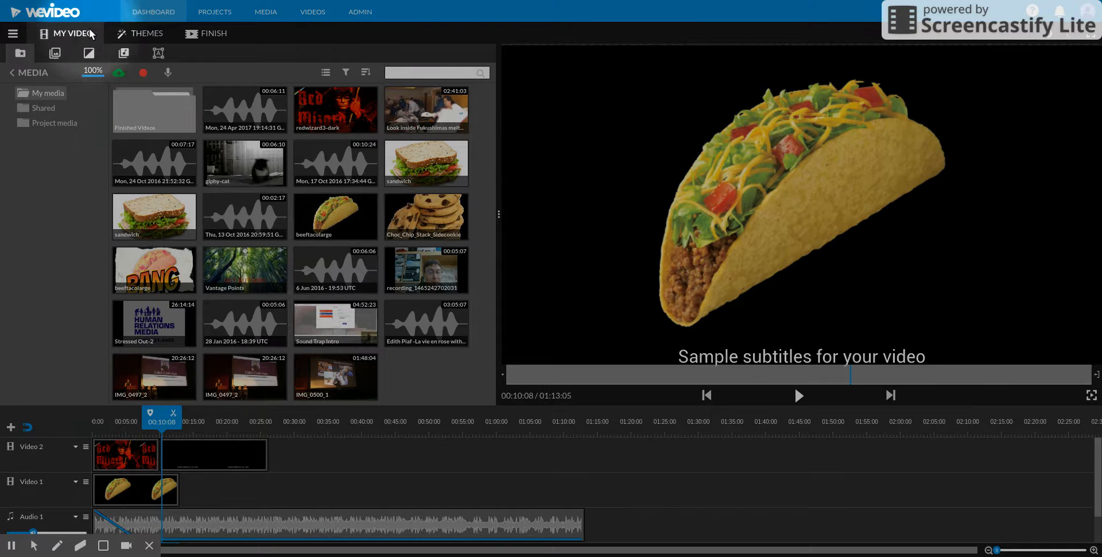
Step: Add the giphy-cat clip from My media to Video 1 directly after the taco clip
{"action": "left_click", "coordinate": [89, 54]}
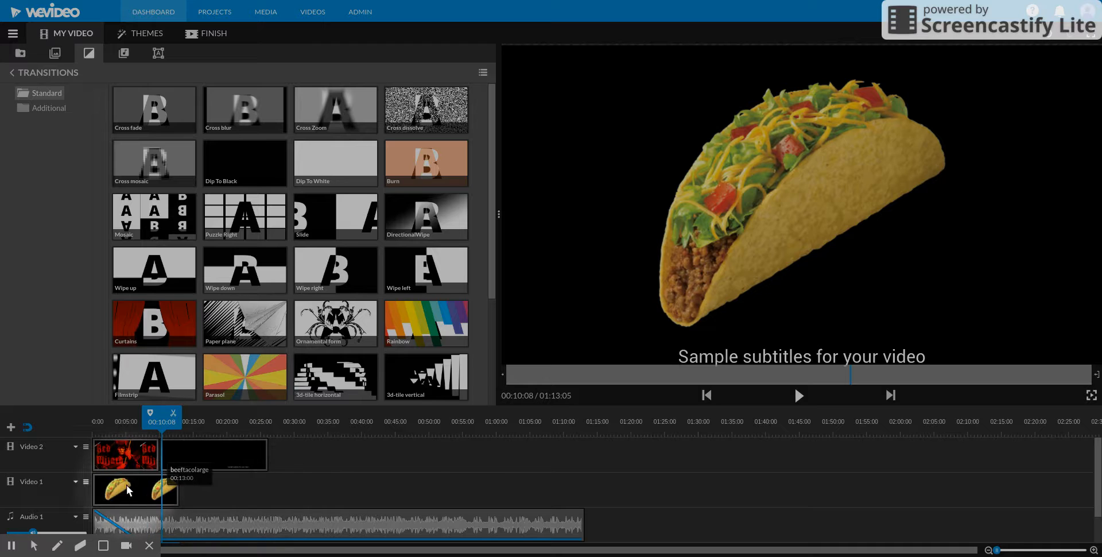
{"action": "left_click", "coordinate": [21, 54]}
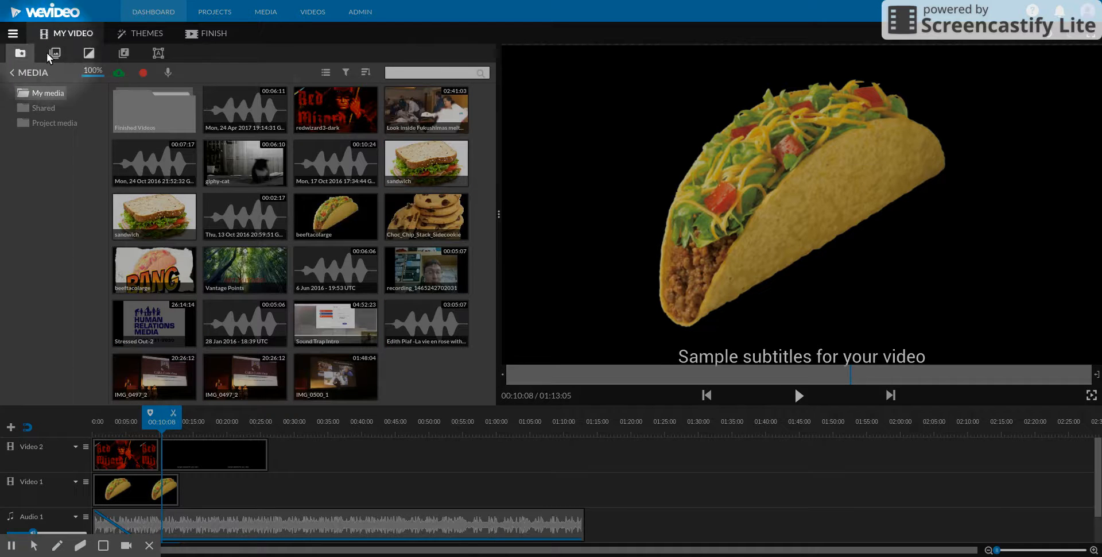
{"action": "left_click_drag", "start_coordinate": [244, 163], "coordinate": [173, 491]}
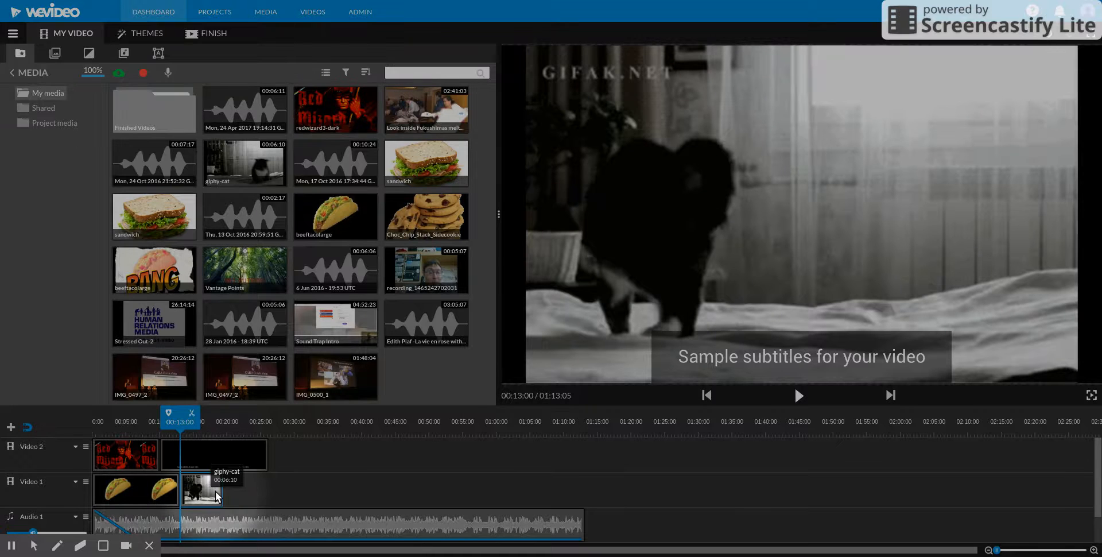
Step: Add a Cross dissolve transition between the taco and giphy-cat clips on Video 1 and preview it
{"action": "left_click", "coordinate": [89, 53]}
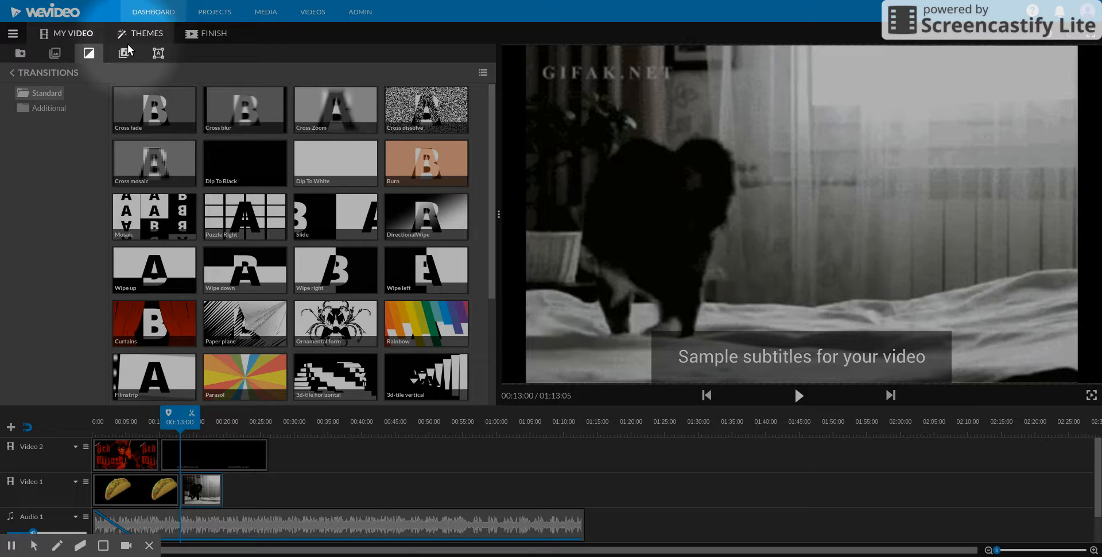
{"action": "mouse_move", "coordinate": [418, 113]}
{"action": "left_mouse_down"}
{"action": "mouse_move", "coordinate": [346, 200]}
{"action": "mouse_move", "coordinate": [180, 493]}
{"action": "left_mouse_up"}
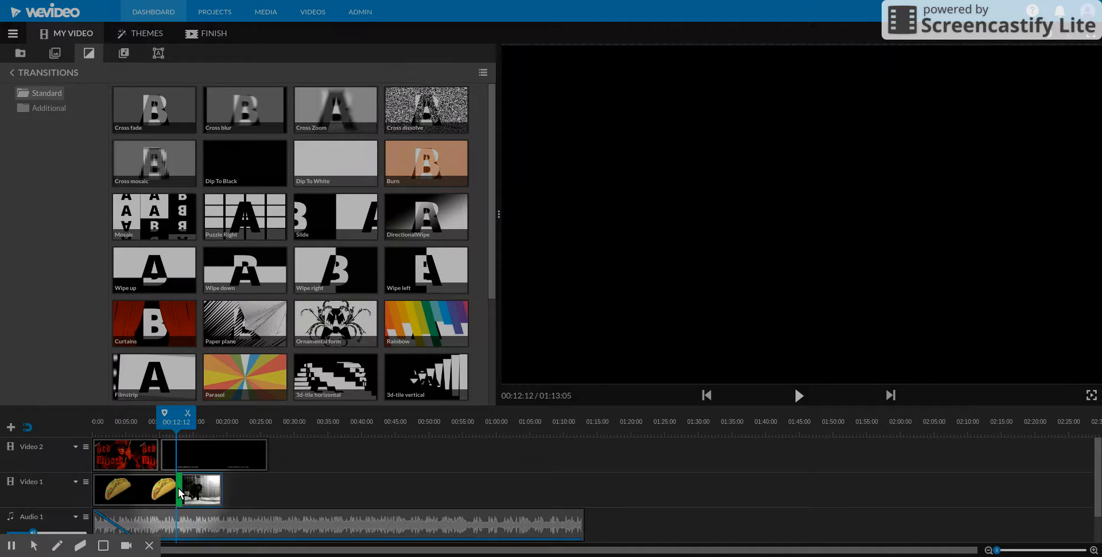
{"action": "left_click", "coordinate": [148, 426]}
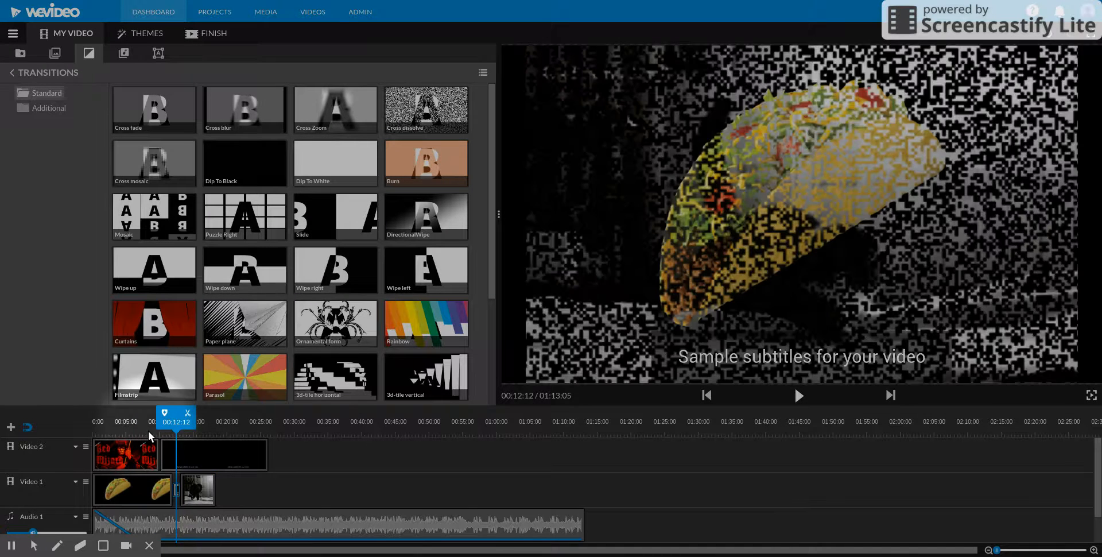
{"action": "key", "text": "space"}
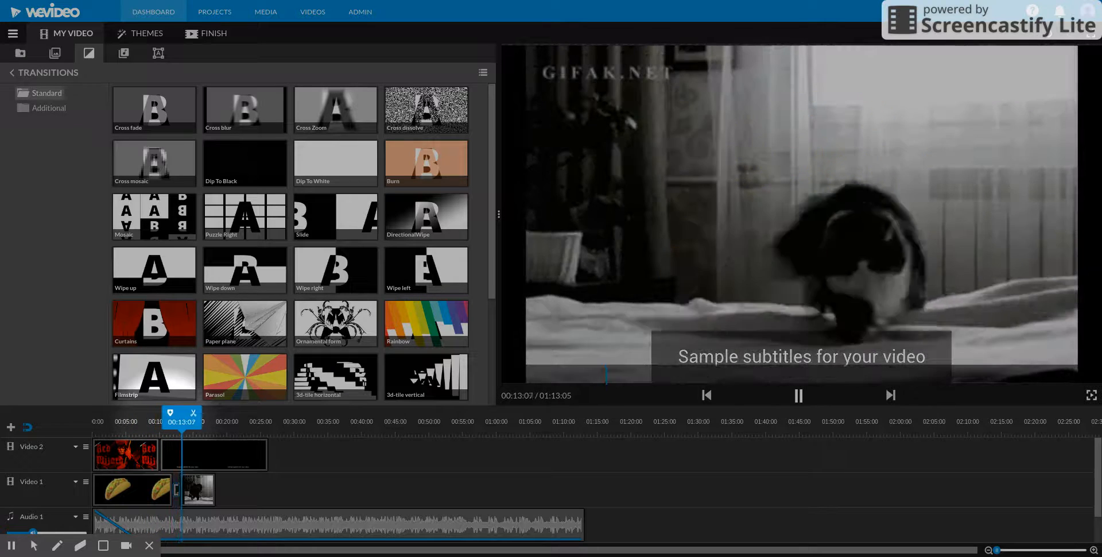
{"action": "key", "text": "space"}
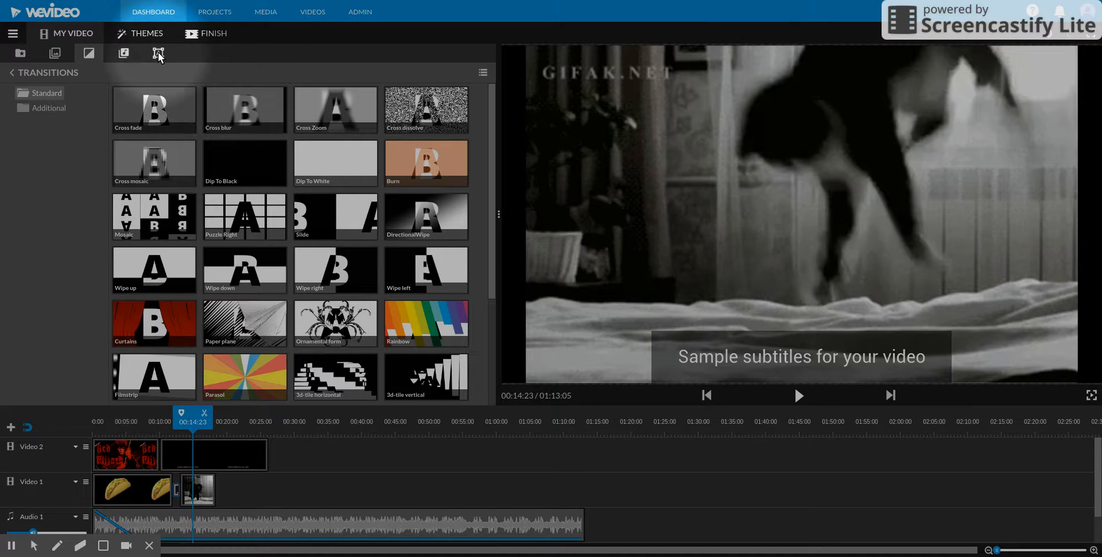
Step: Publish the video as "My Video 1" in 480p with Google Drive as a destination, and select its video link
{"action": "left_click", "coordinate": [211, 35]}
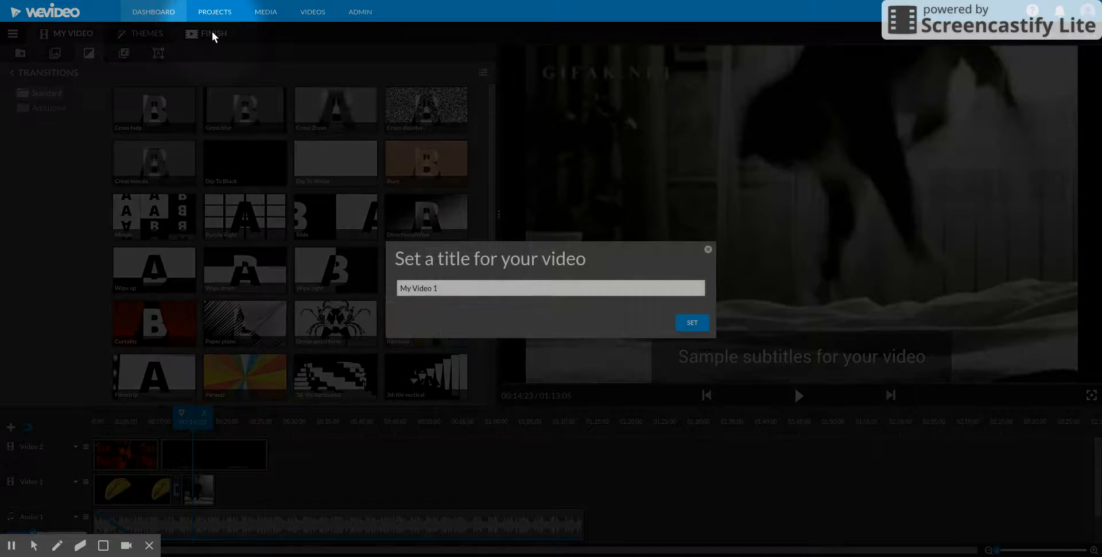
{"action": "left_click", "coordinate": [692, 324]}
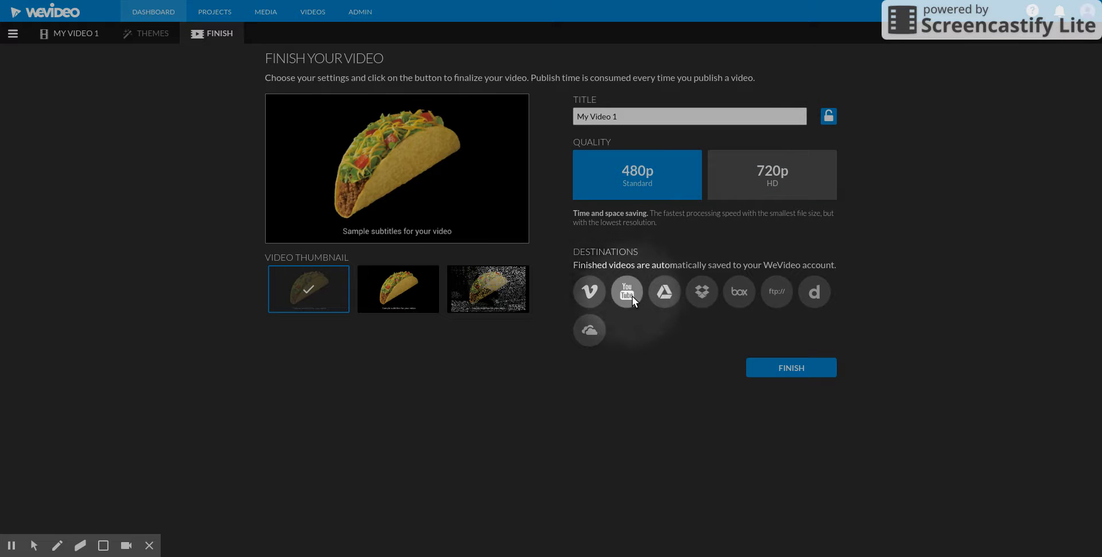
{"action": "left_click", "coordinate": [664, 291]}
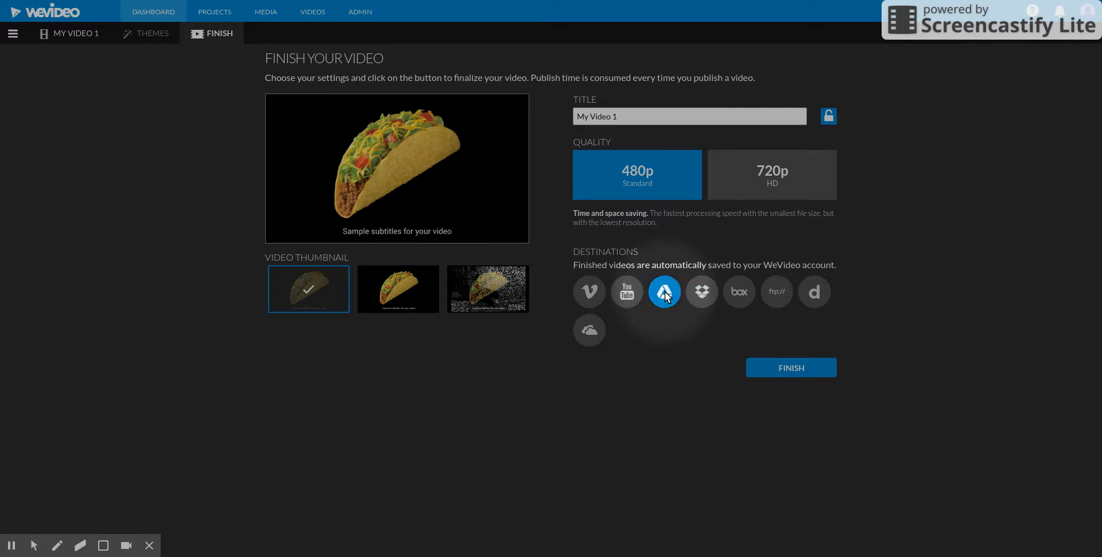
{"action": "left_click", "coordinate": [806, 365]}
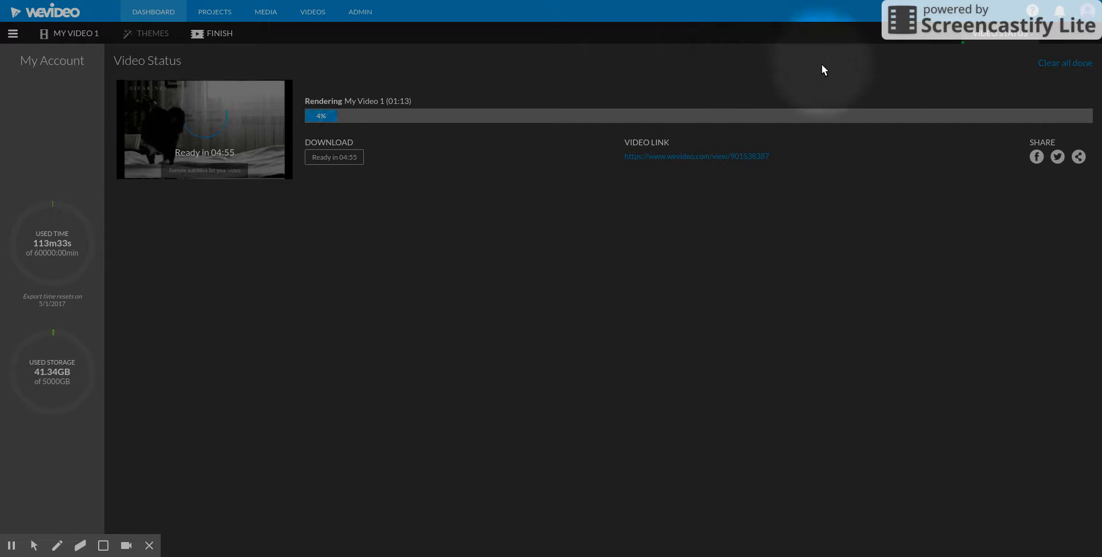
{"action": "left_click_drag", "start_coordinate": [768, 162], "coordinate": [626, 163]}
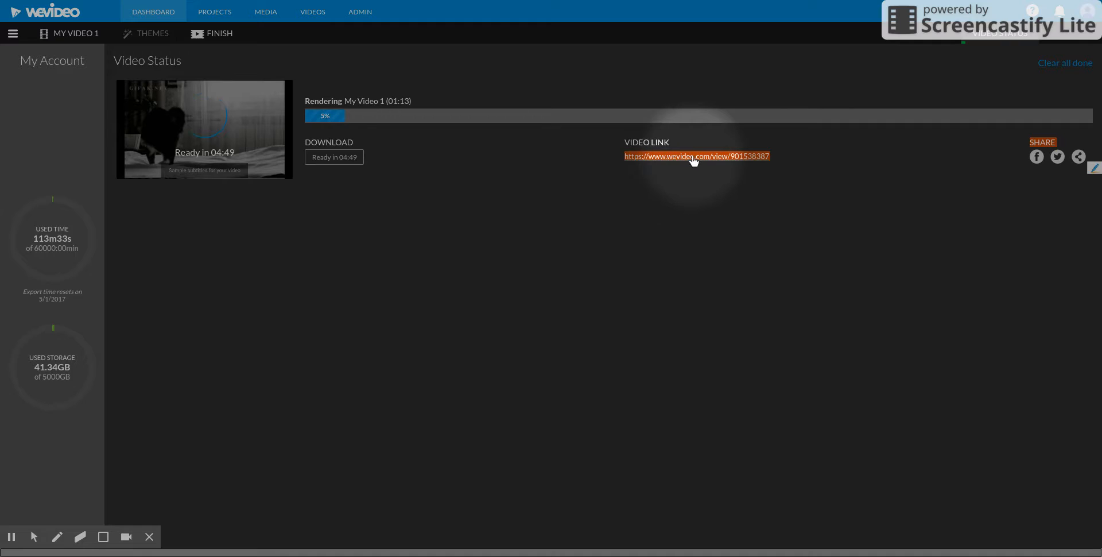